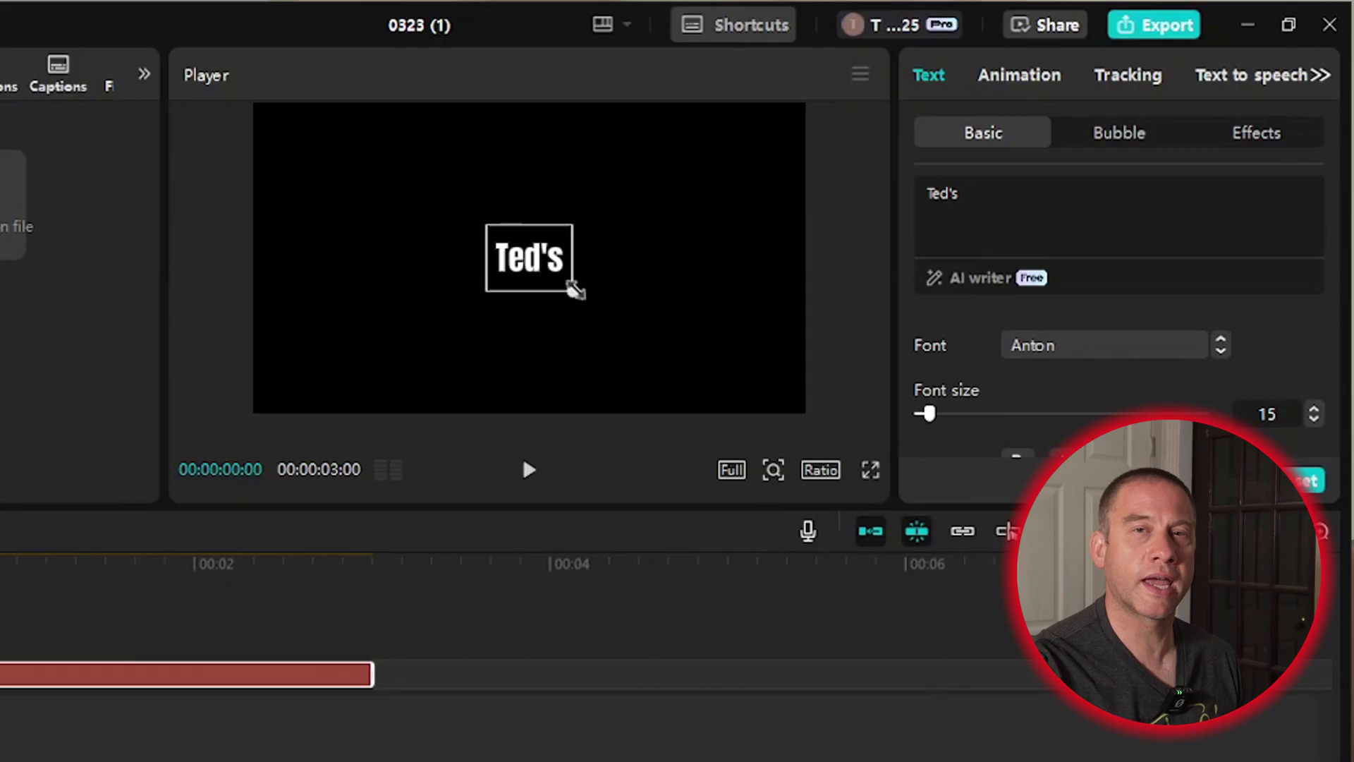
Enlarge the title text in the preview and change its colour to red (EC1D1D).
{"action": "left_click_drag", "start_coordinate": [577, 290], "coordinate": [617, 339]}
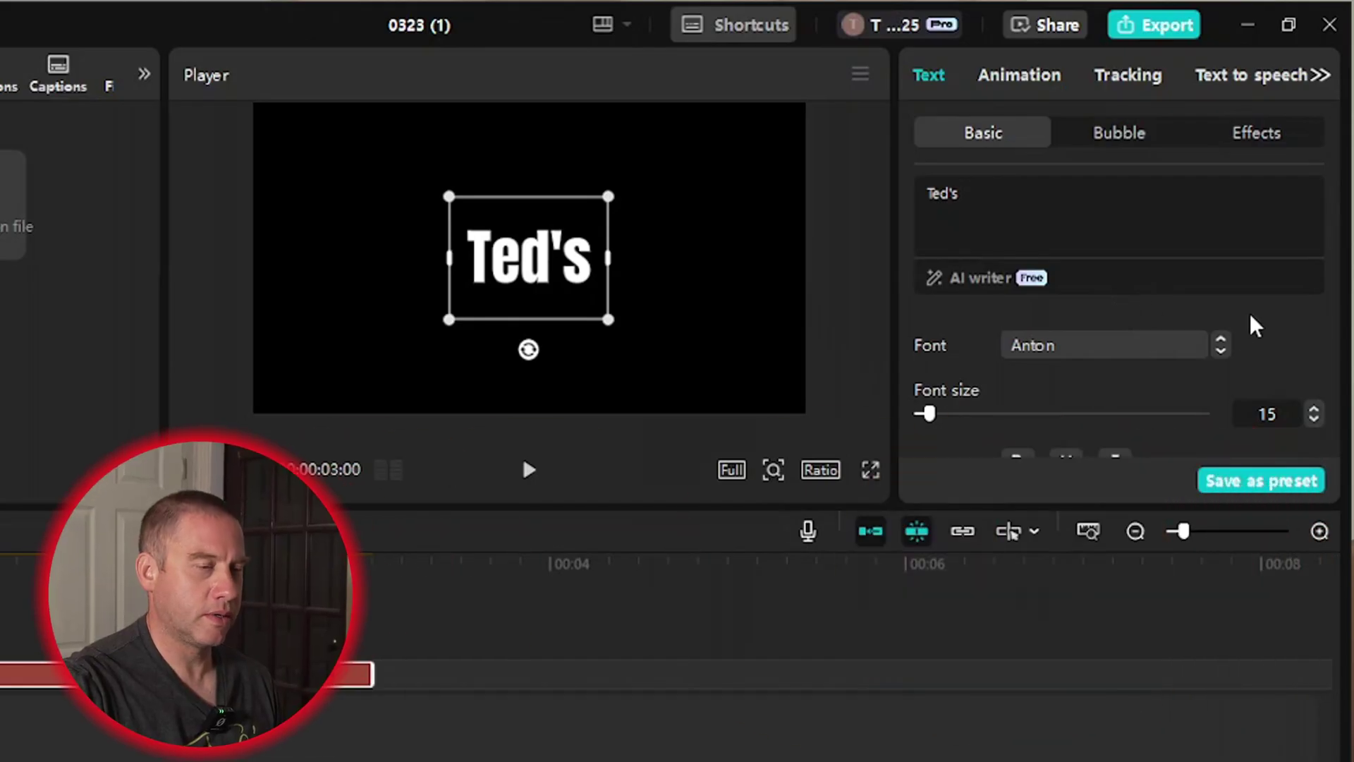
{"action": "scroll", "coordinate": [1254, 327], "scroll_direction": "down", "scroll_amount": 5}
{"action": "scroll", "coordinate": [1254, 326], "scroll_direction": "up", "scroll_amount": 3}
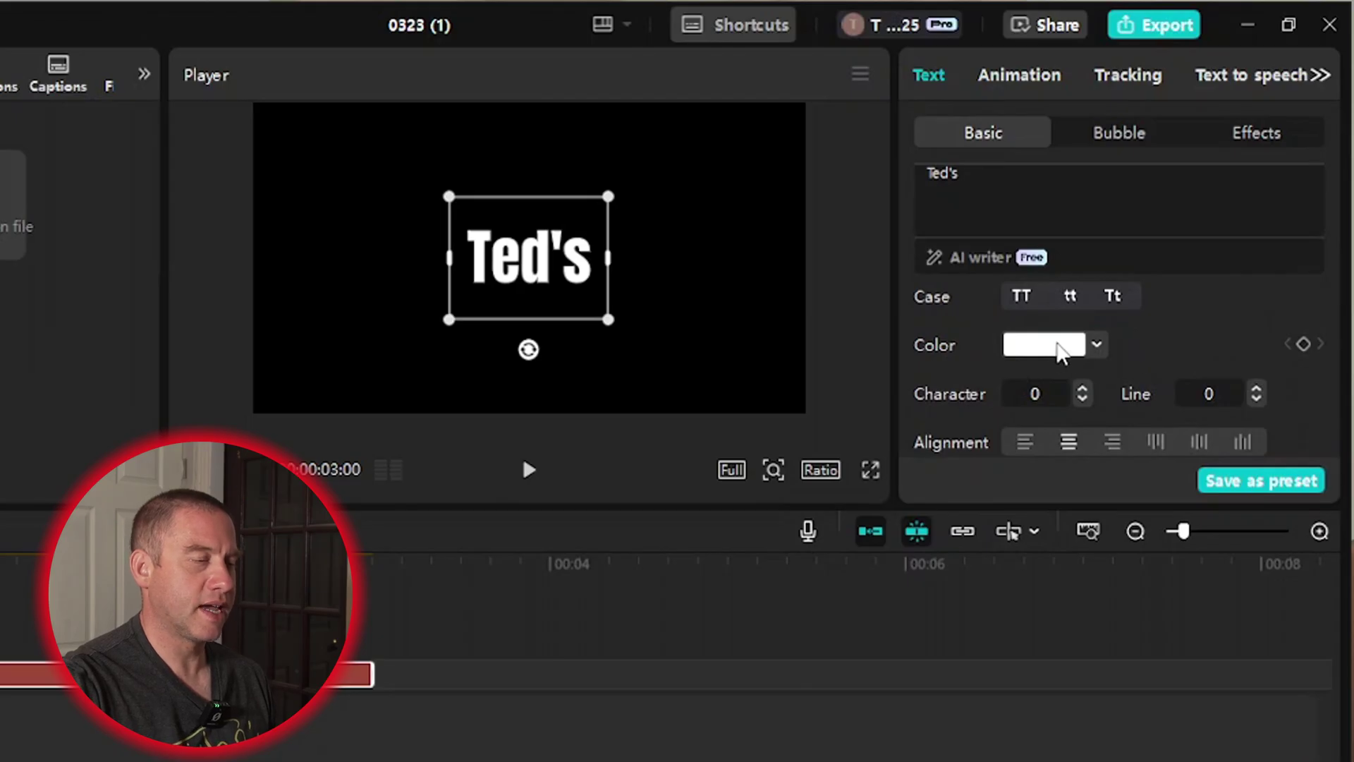
{"action": "left_click", "coordinate": [1061, 352]}
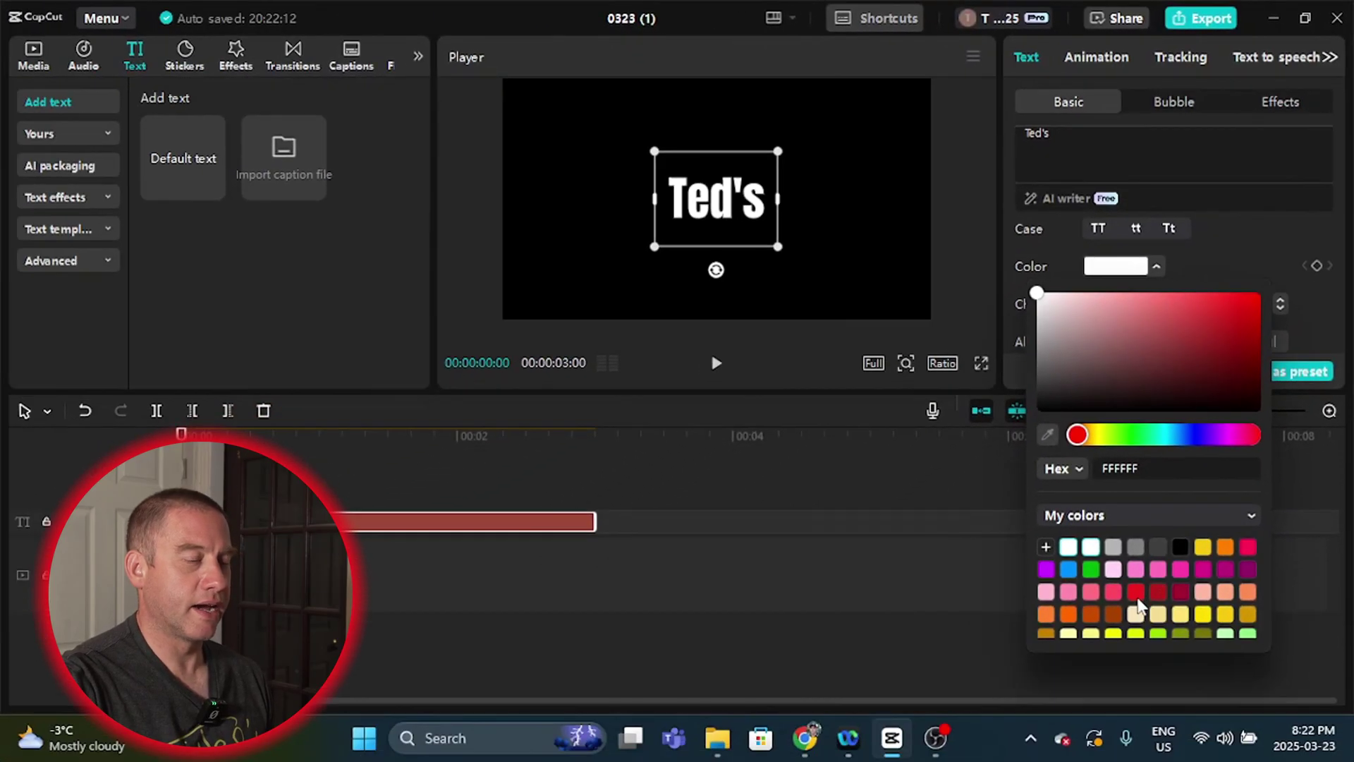
{"action": "left_click", "coordinate": [1136, 593]}
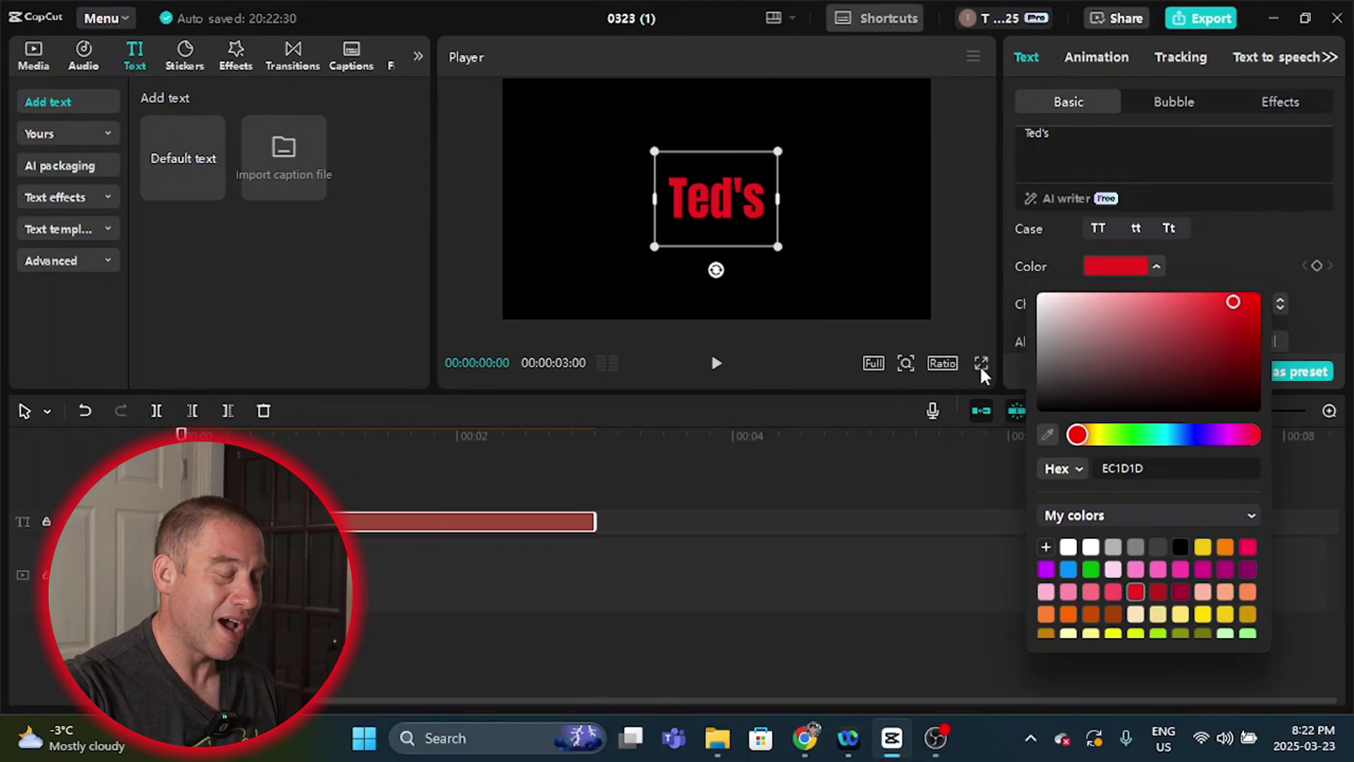
{"action": "left_click", "coordinate": [980, 310]}
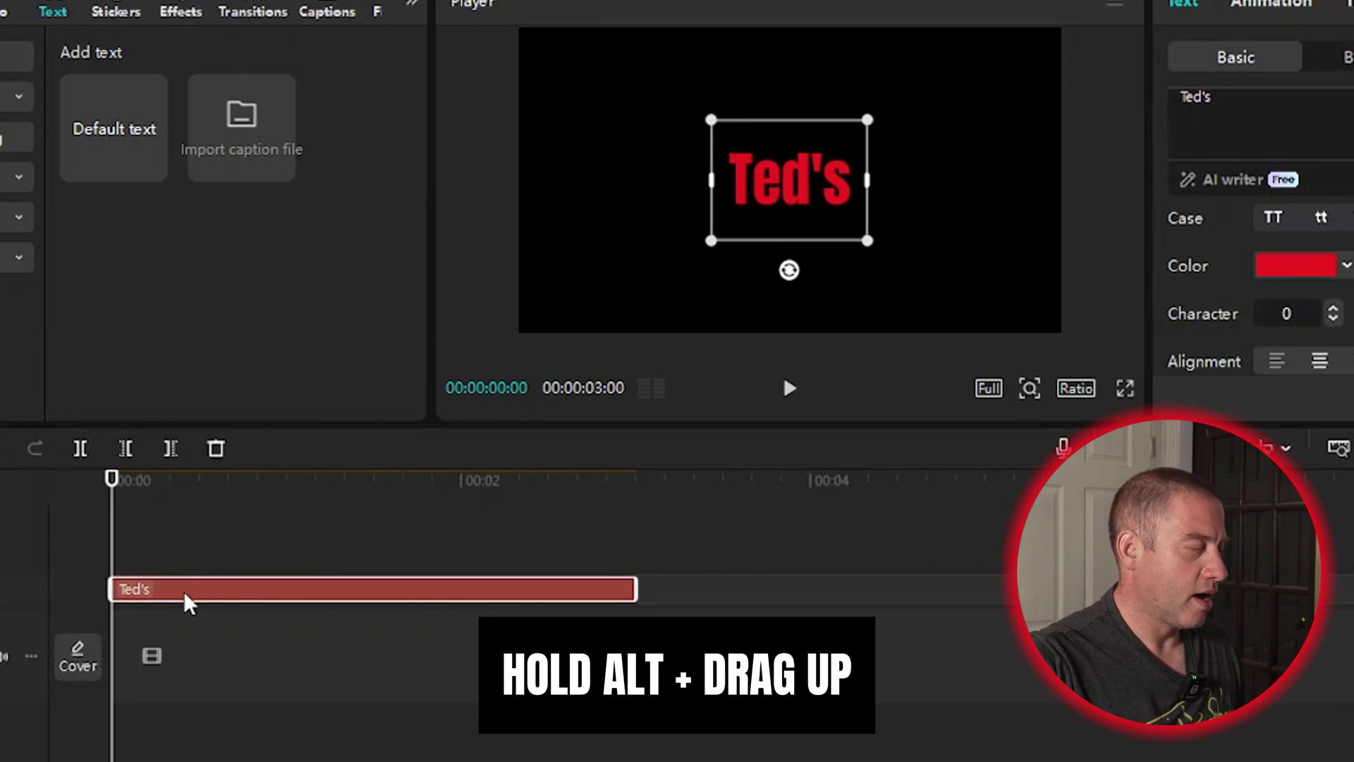
Duplicate the red text clip onto a track above and place the copy directly to the right of the original in the frame.
{"action": "mouse_move", "coordinate": [187, 595]}
{"action": "left_mouse_down"}
{"action": "mouse_move", "coordinate": [190, 566]}
{"action": "mouse_move", "coordinate": [203, 574]}
{"action": "left_mouse_up"}
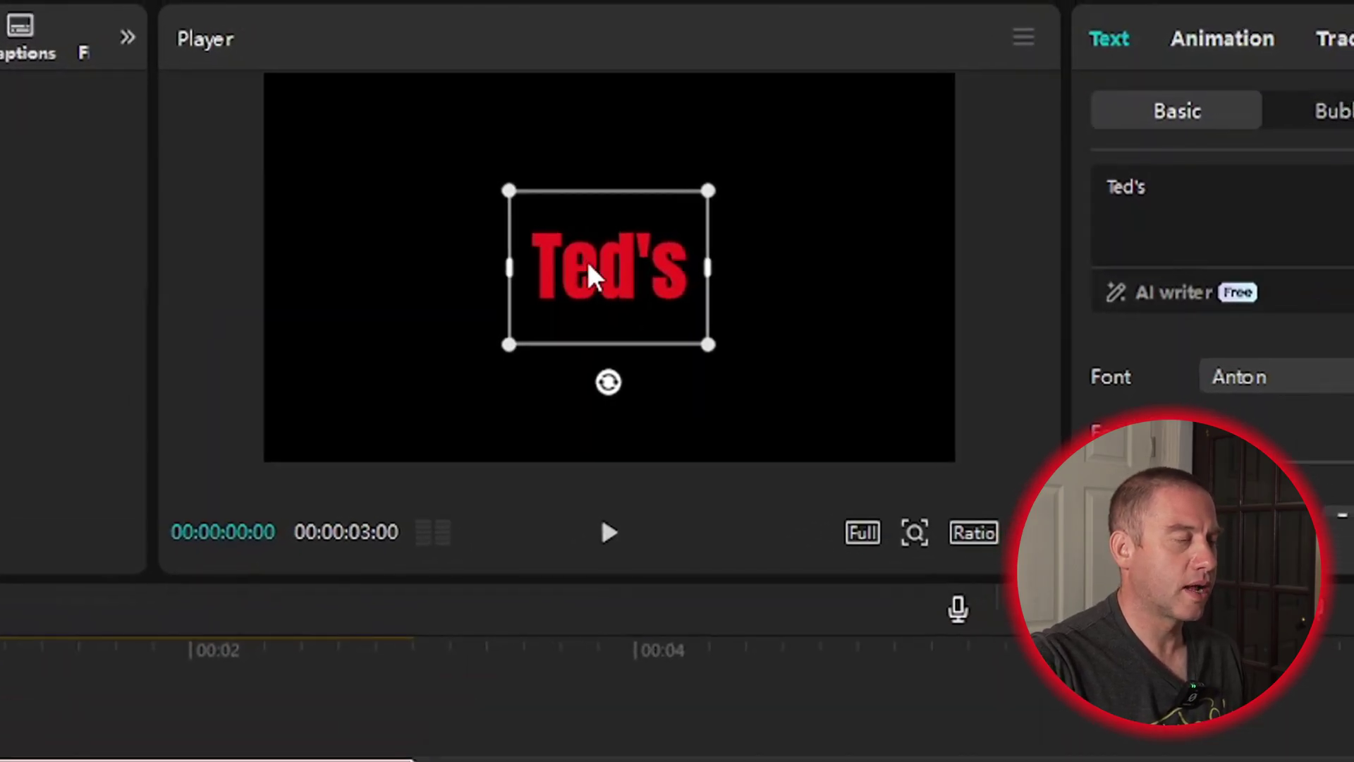
{"action": "left_click_drag", "start_coordinate": [589, 264], "coordinate": [773, 270]}
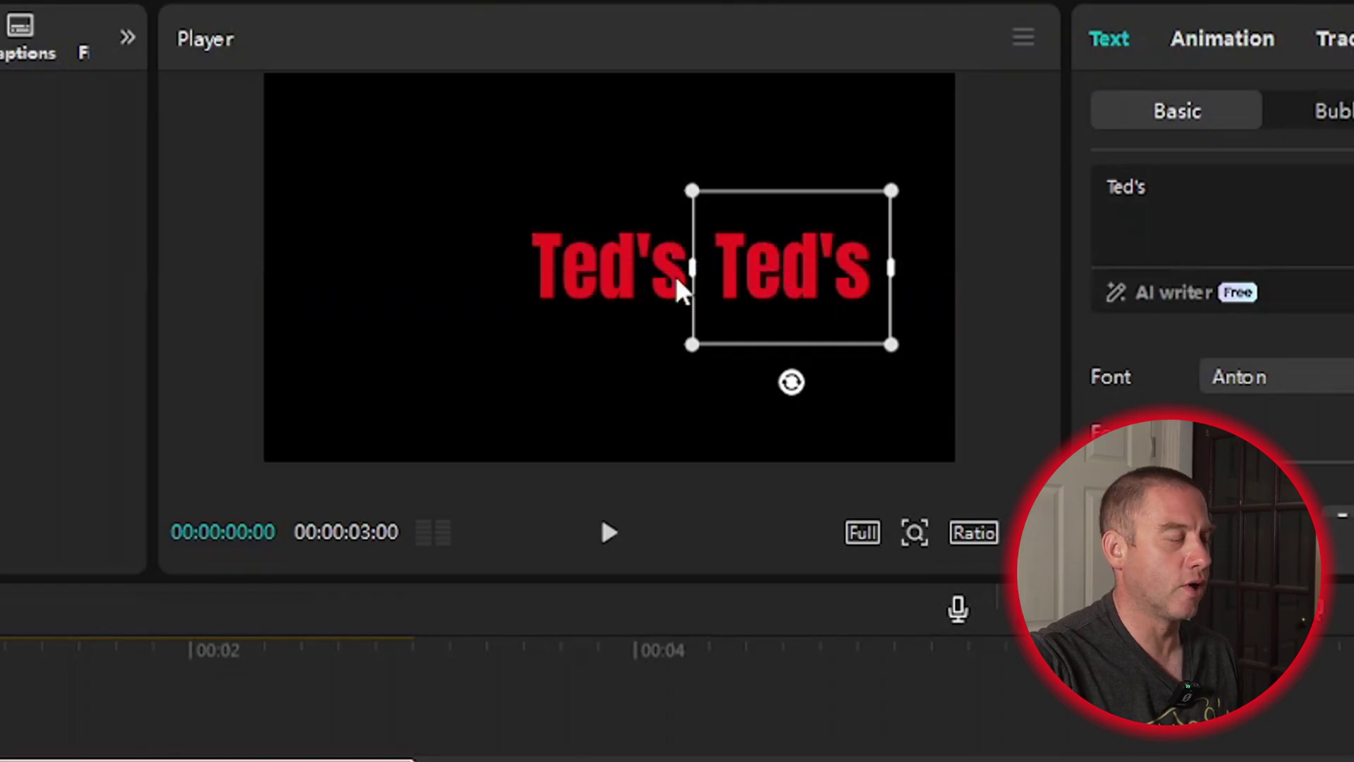
{"action": "left_click", "coordinate": [612, 284]}
{"action": "left_click", "coordinate": [803, 269]}
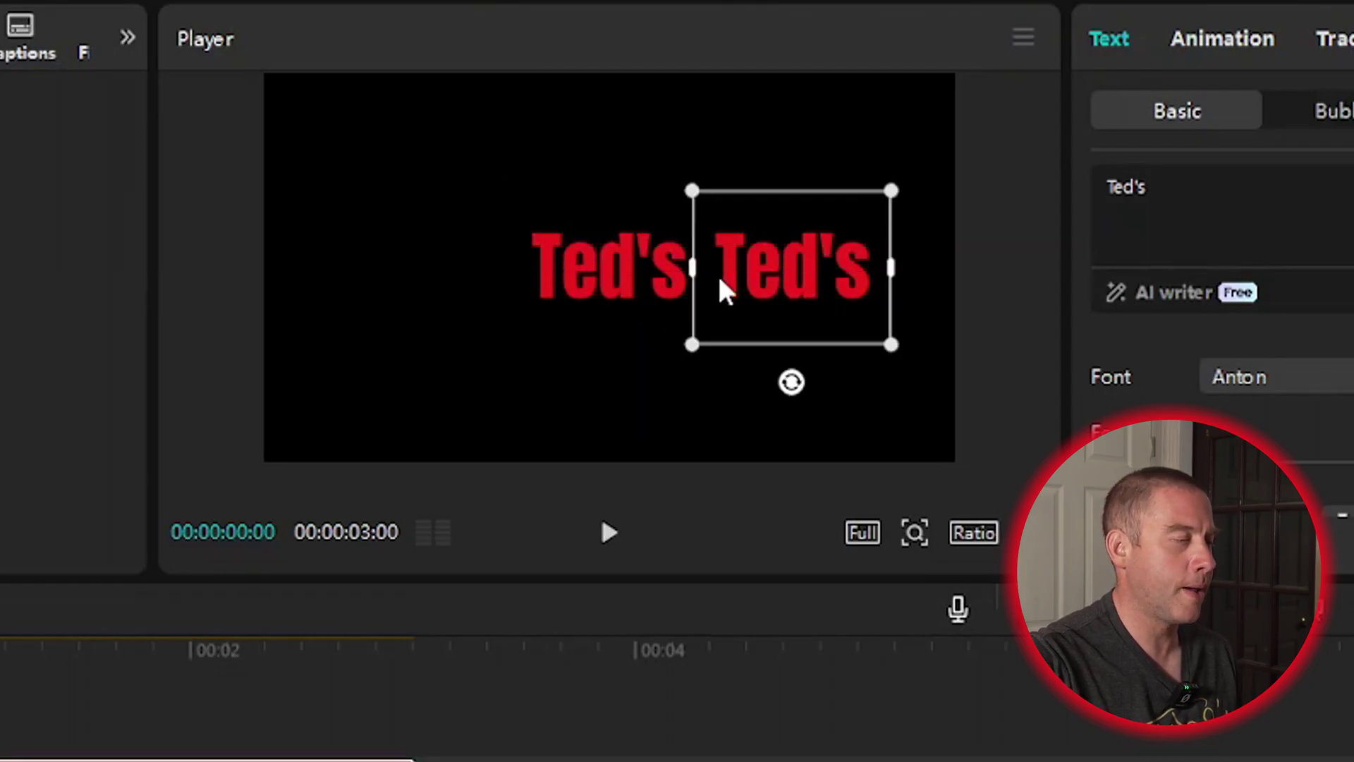
{"action": "left_click", "coordinate": [639, 265]}
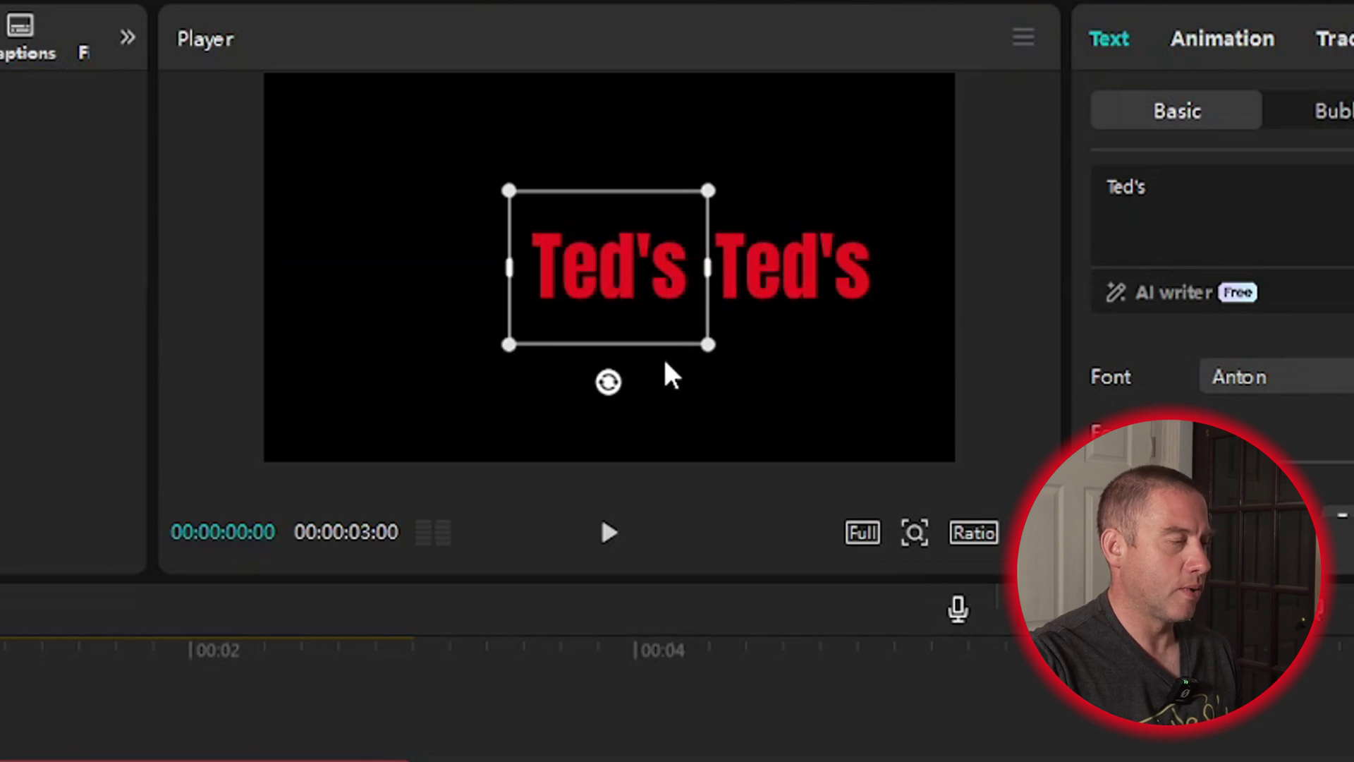
{"action": "left_click", "coordinate": [753, 287]}
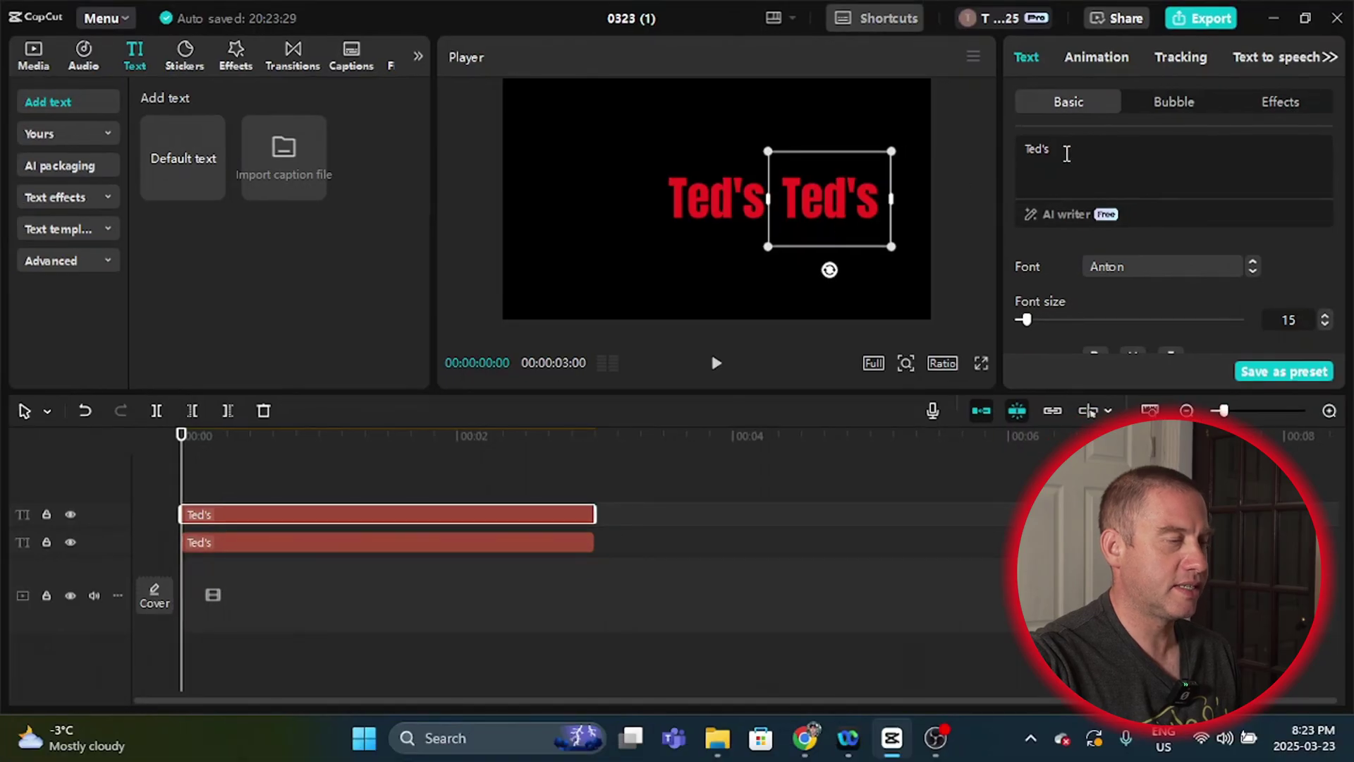
Replace the duplicated clip's text with "Tricks".
{"action": "left_click_drag", "start_coordinate": [1055, 153], "coordinate": [975, 157]}
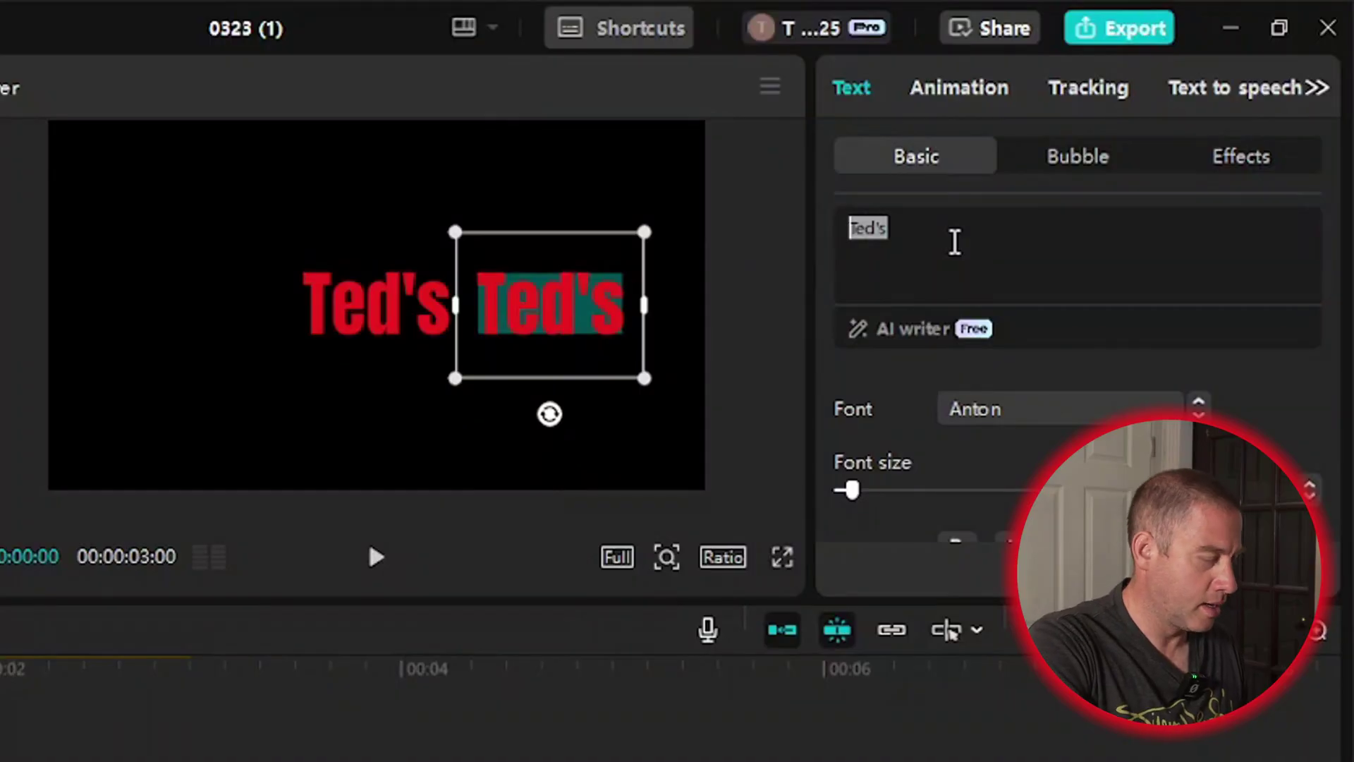
{"action": "type", "text": "Tr"}
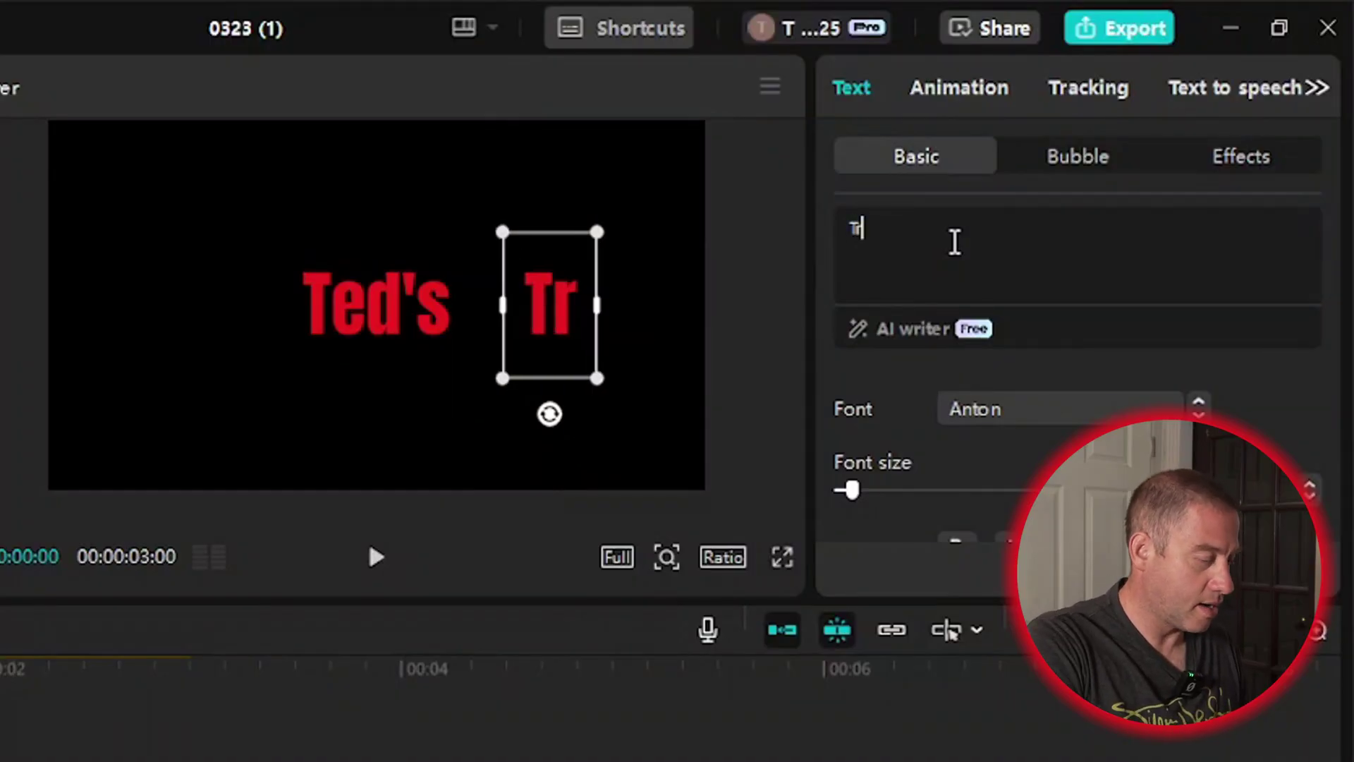
{"action": "type", "text": "icks"}
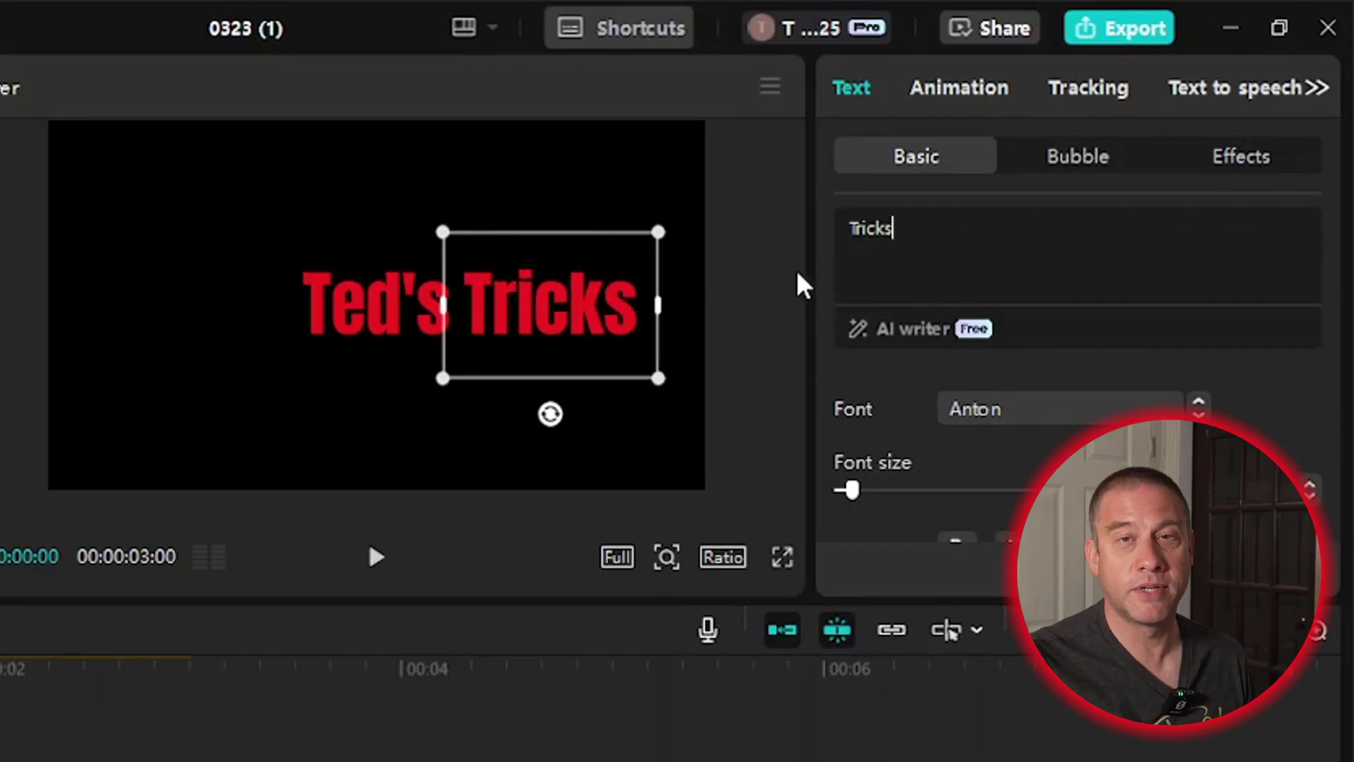
Change the colour of the "Tricks" text to dark grey (3F3F3F) and deselect it.
{"action": "scroll", "coordinate": [1051, 423], "scroll_direction": "down", "scroll_amount": 2}
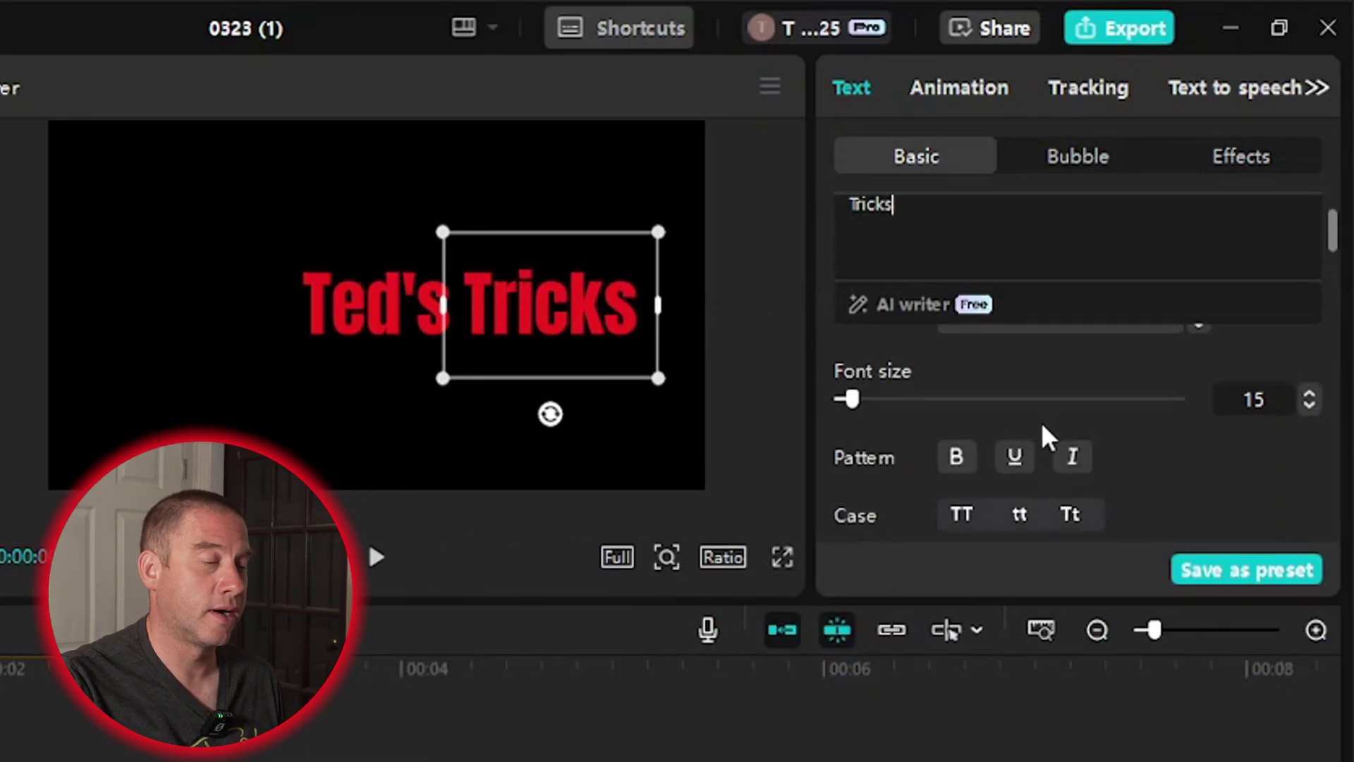
{"action": "scroll", "coordinate": [1048, 437], "scroll_direction": "down", "scroll_amount": 3}
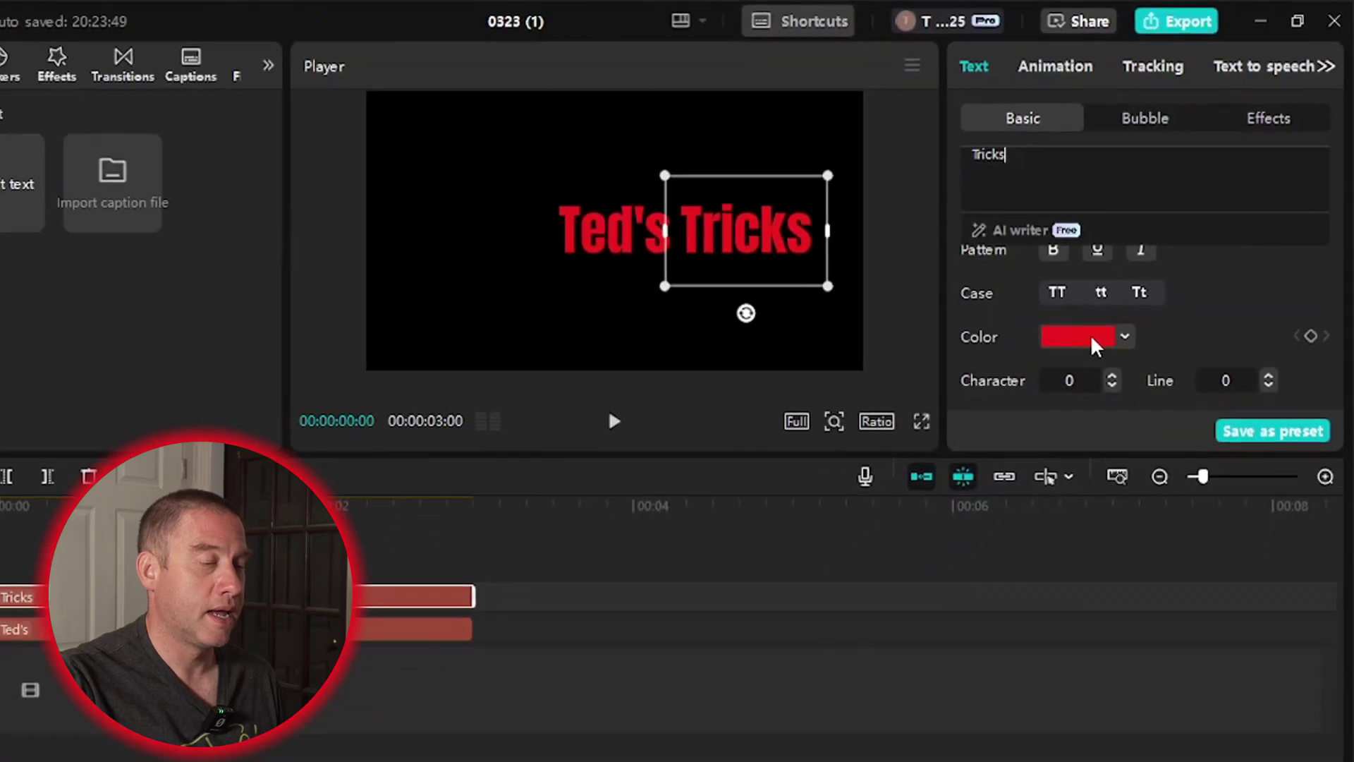
{"action": "left_click", "coordinate": [1097, 342]}
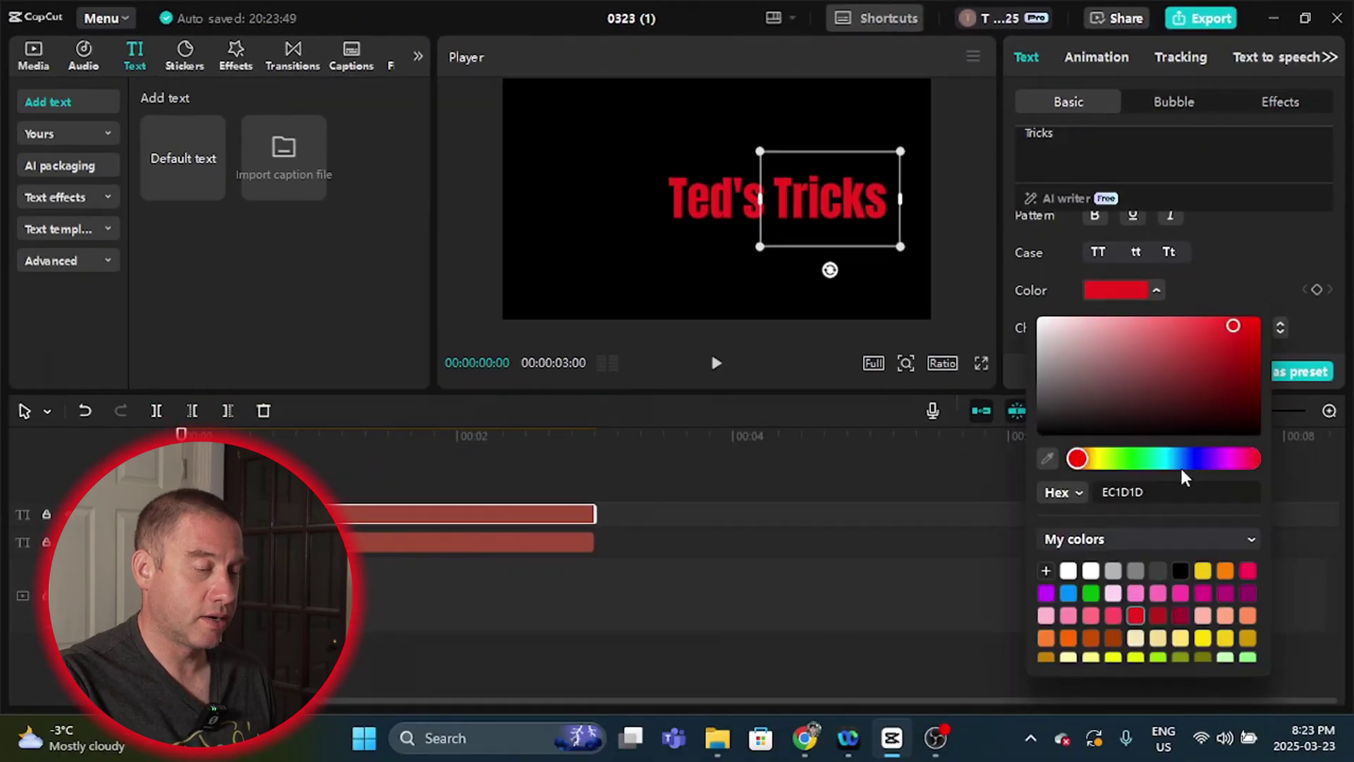
{"action": "left_click", "coordinate": [1158, 571]}
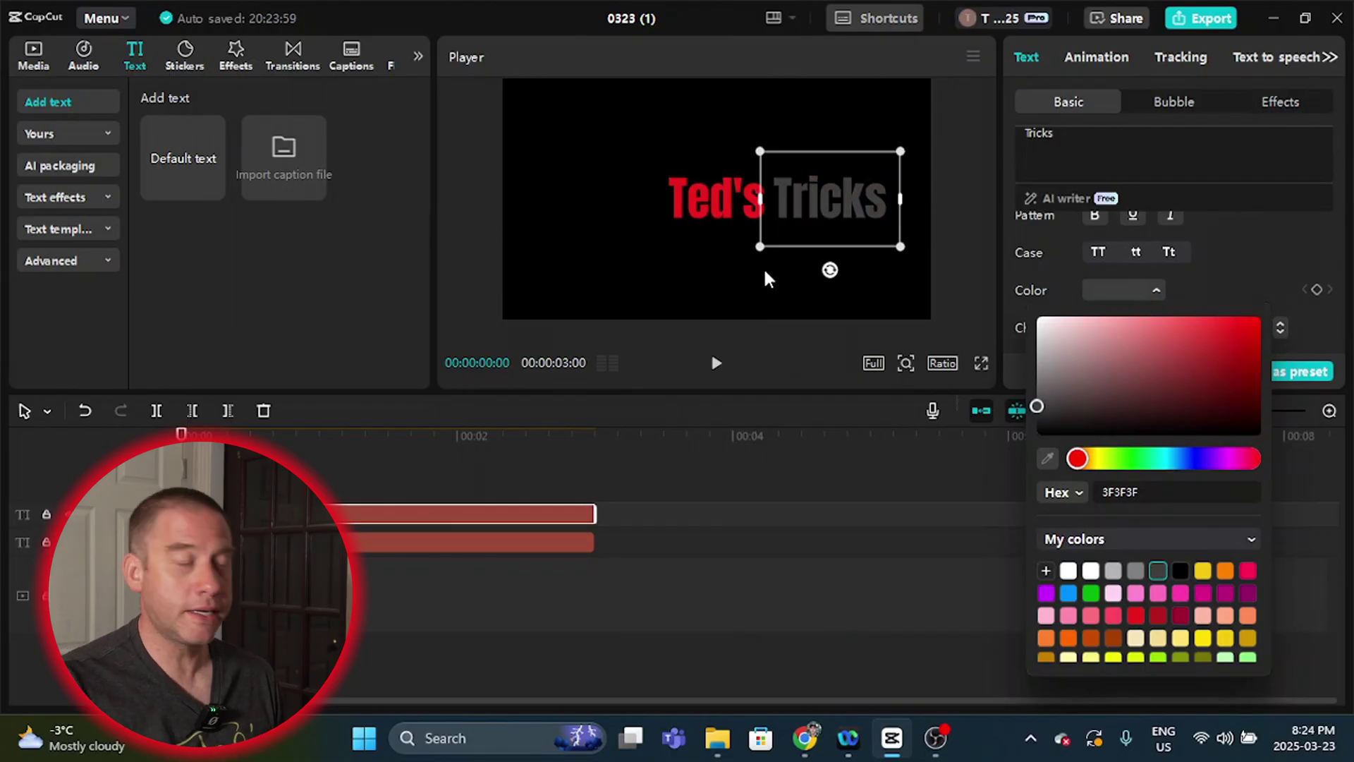
{"action": "left_click", "coordinate": [751, 294]}
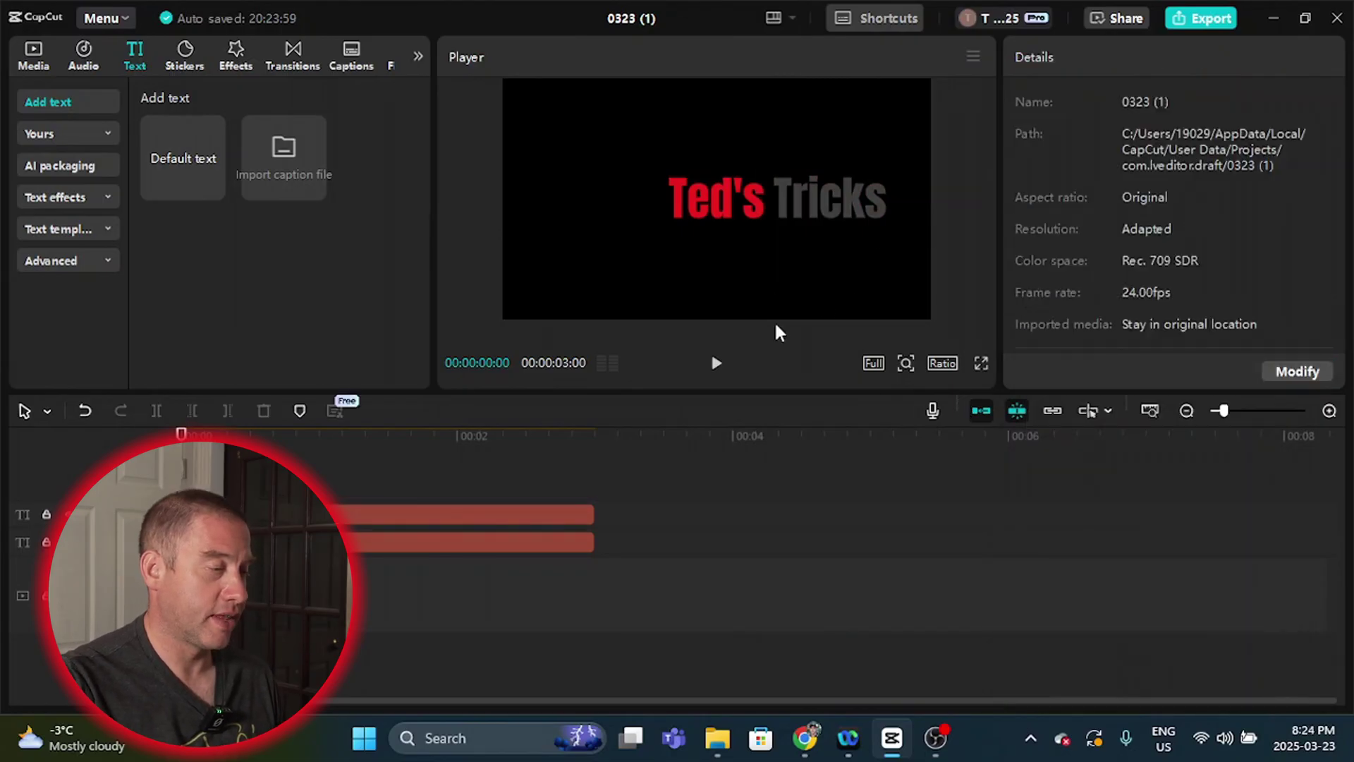
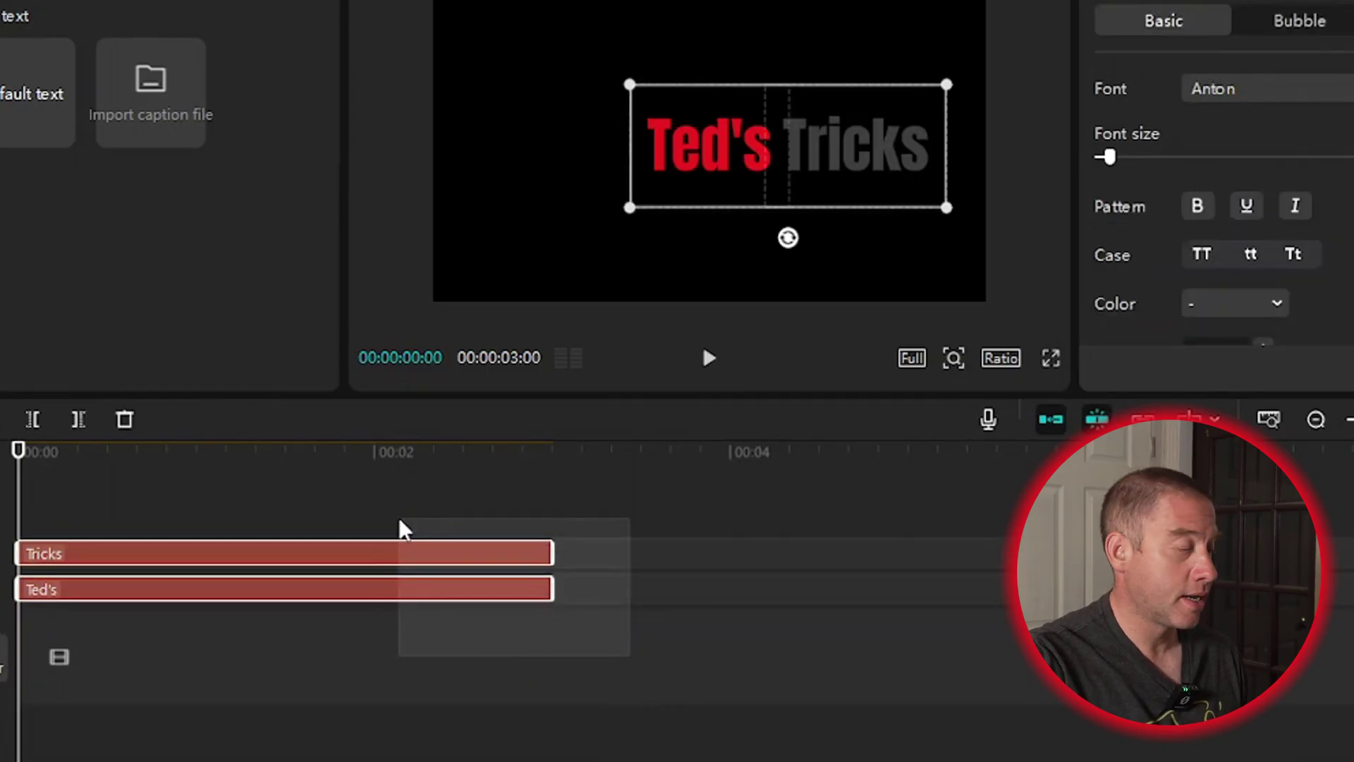
Group the two selected text clips on the timeline.
{"action": "right_click", "coordinate": [411, 557]}
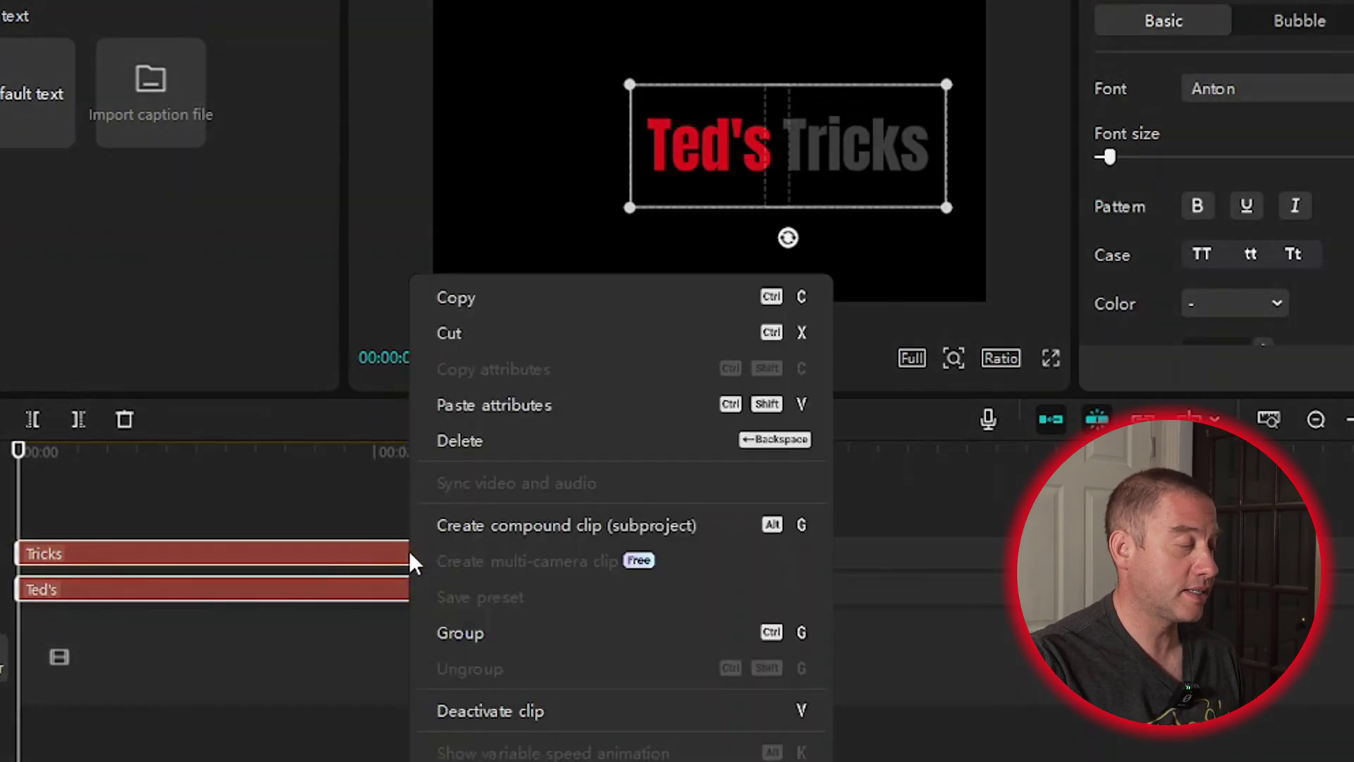
{"action": "left_click", "coordinate": [488, 633]}
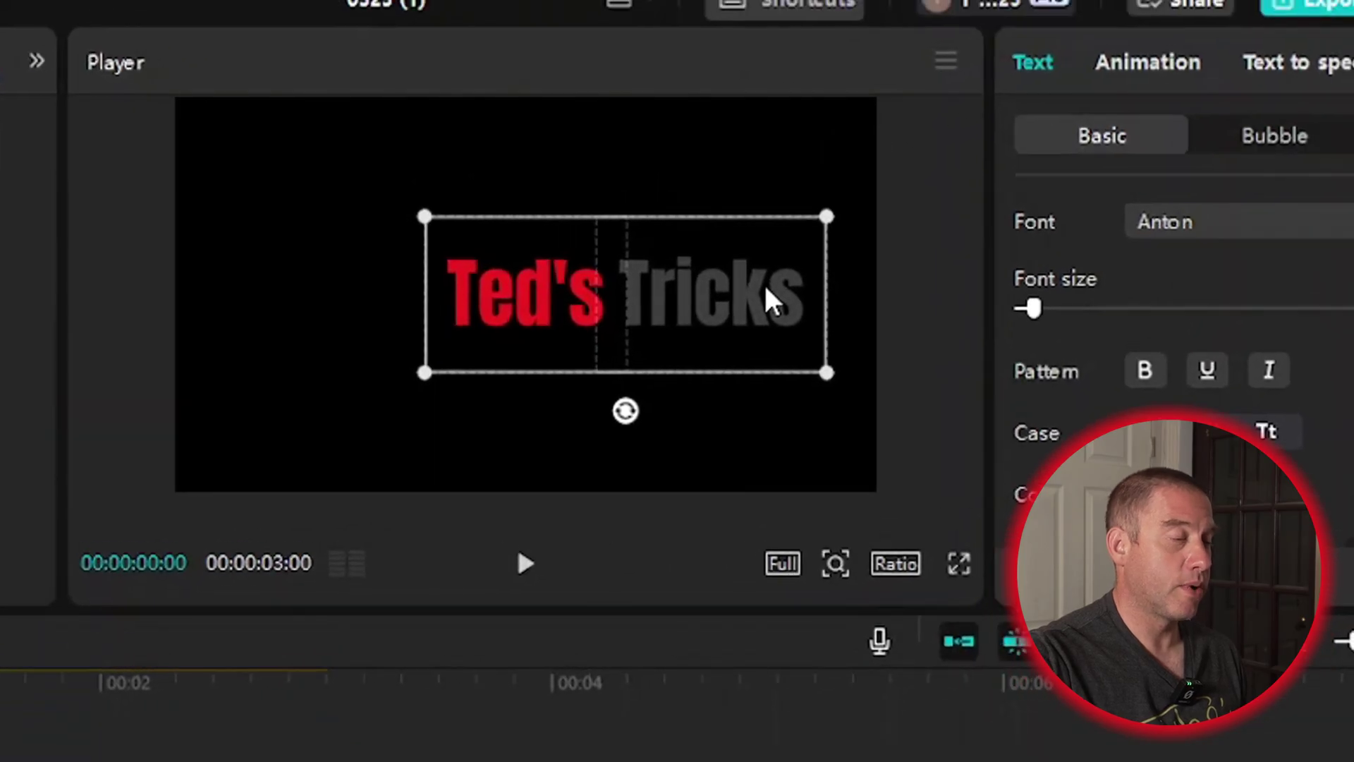
Centre the grouped title in the frame and enlarge it to a scale of about 224%.
{"action": "left_click_drag", "start_coordinate": [899, 146], "coordinate": [833, 148]}
{"action": "left_click_drag", "start_coordinate": [681, 296], "coordinate": [667, 297]}
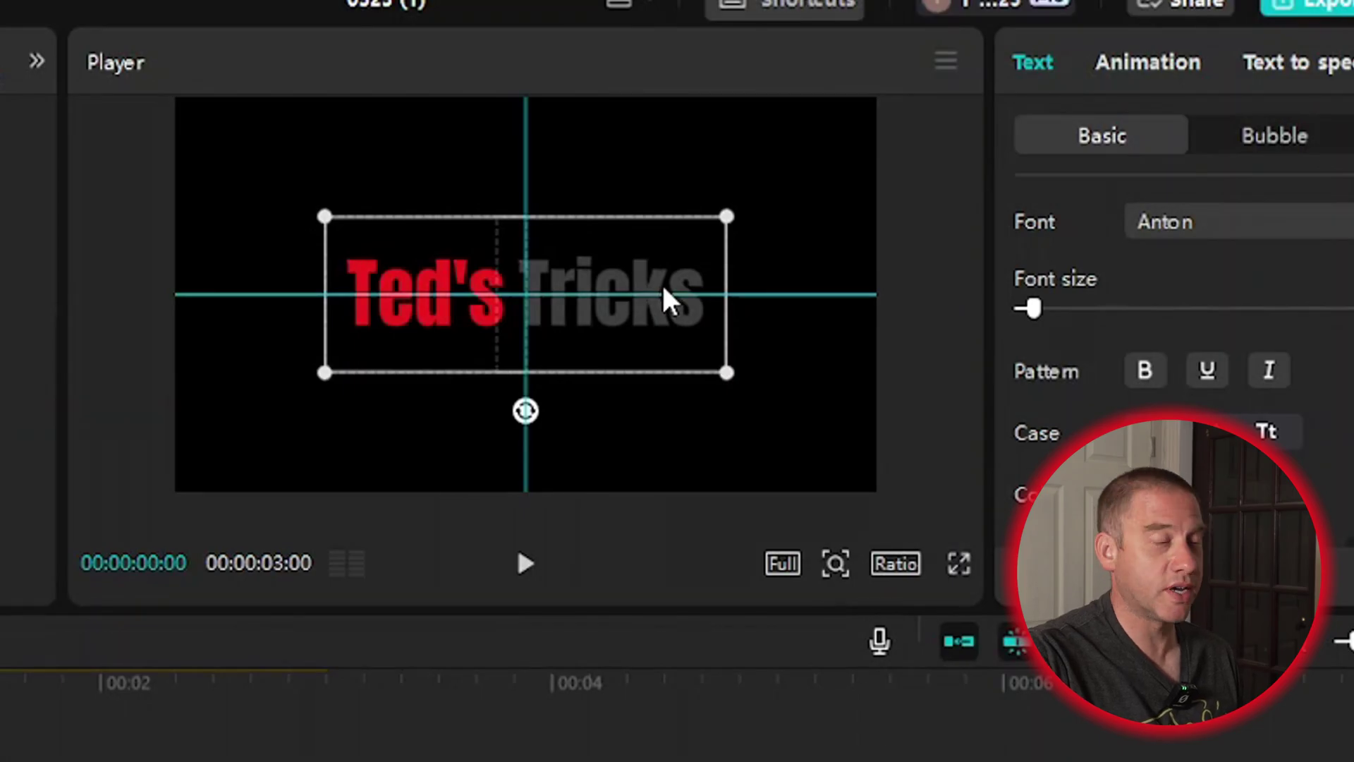
{"action": "left_click_drag", "start_coordinate": [666, 300], "coordinate": [701, 293]}
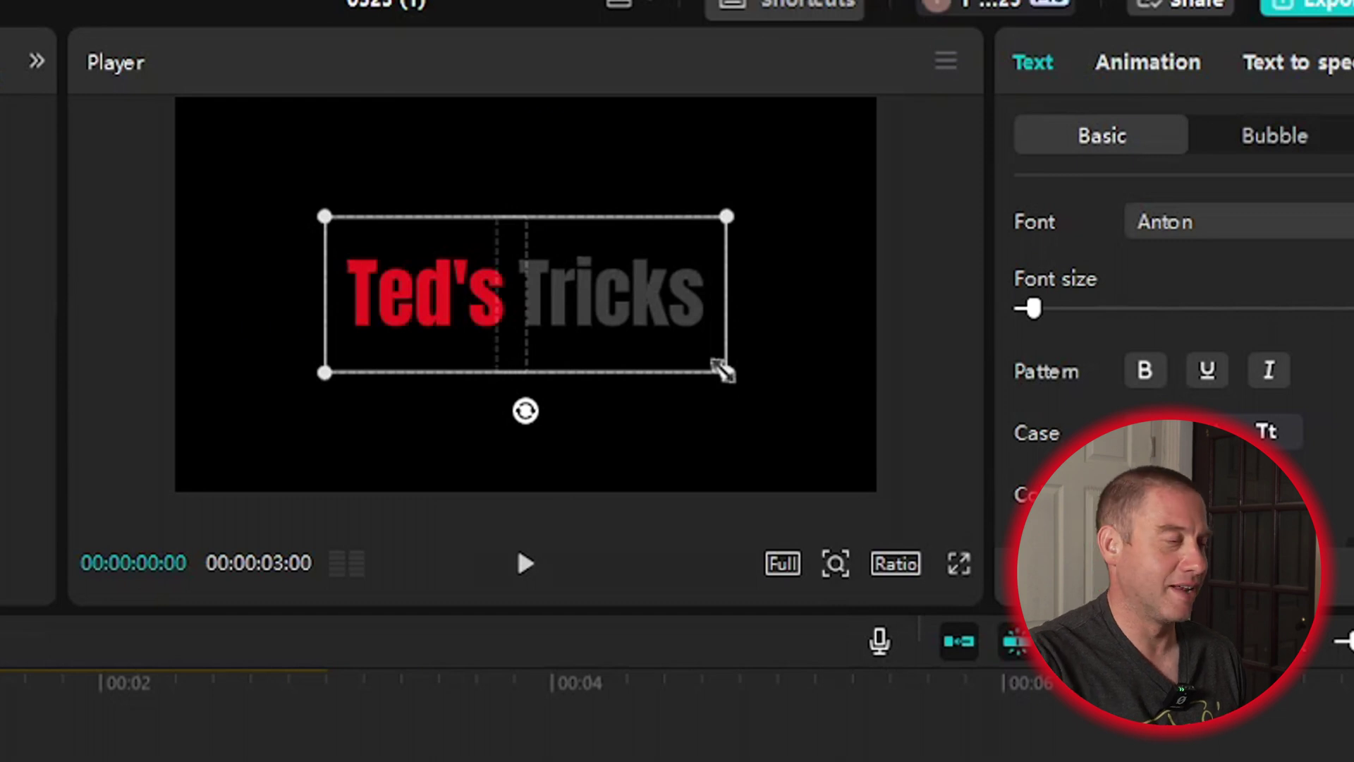
{"action": "left_click_drag", "start_coordinate": [723, 371], "coordinate": [770, 390]}
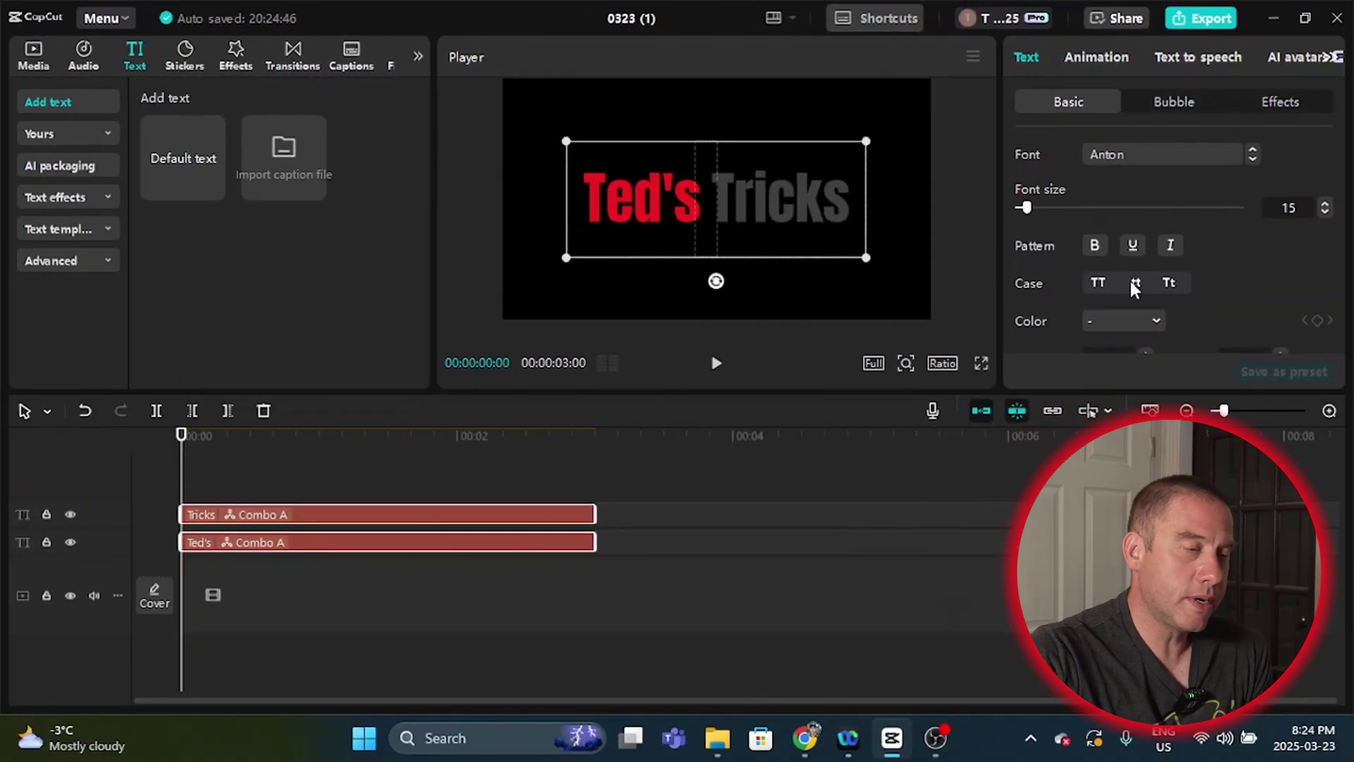
Turn on Glow for the grouped title and choose the second, non-Pro glow style.
{"action": "scroll", "coordinate": [1226, 188], "scroll_direction": "down", "scroll_amount": 8}
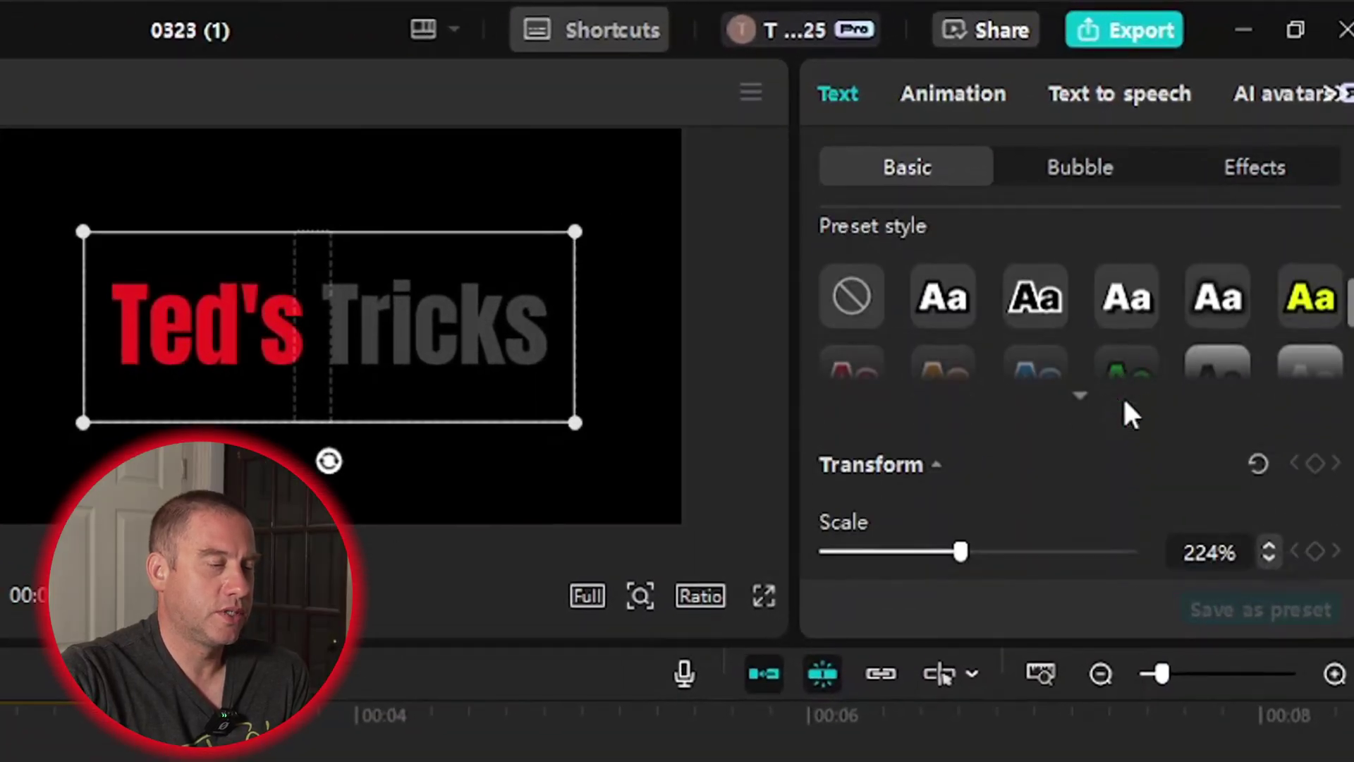
{"action": "scroll", "coordinate": [1126, 405], "scroll_direction": "down", "scroll_amount": 5}
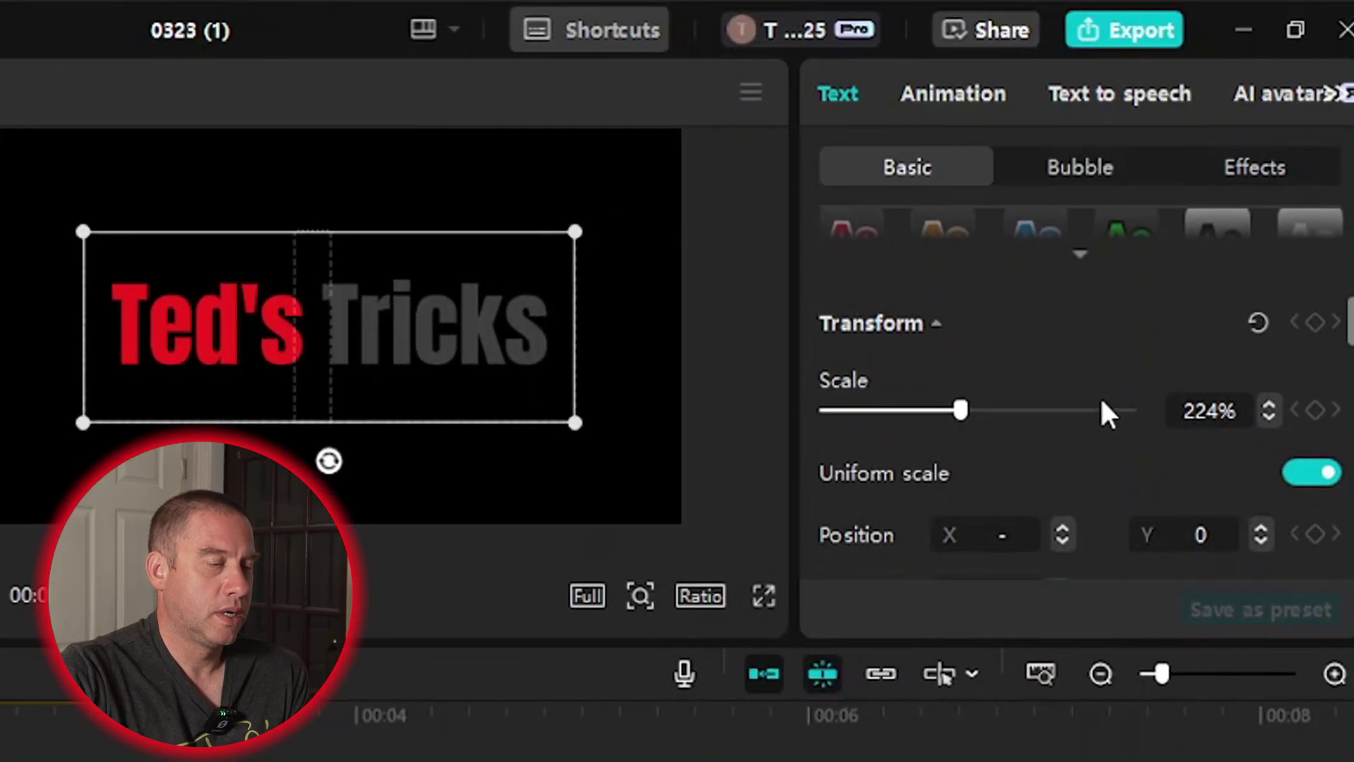
{"action": "scroll", "coordinate": [1104, 395], "scroll_direction": "down", "scroll_amount": 6}
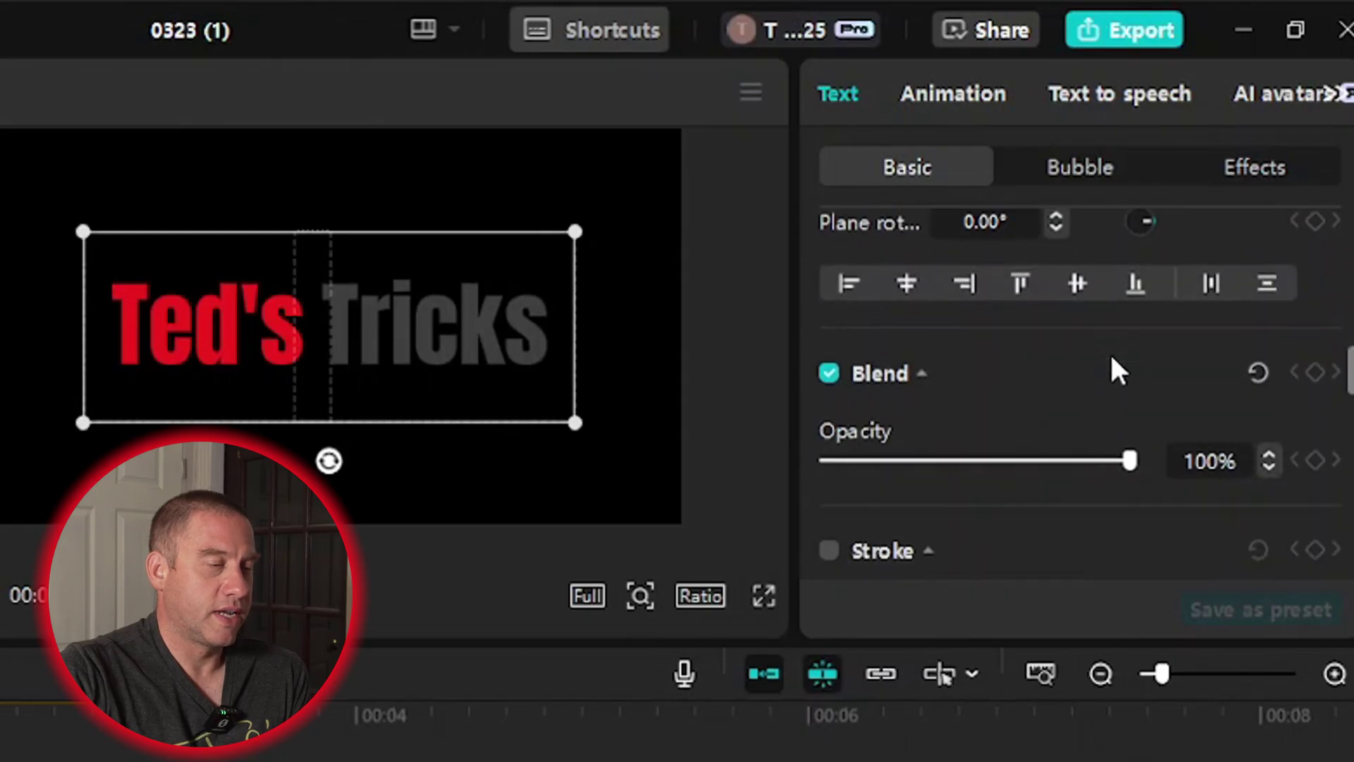
{"action": "scroll", "coordinate": [1110, 356], "scroll_direction": "down", "scroll_amount": 5}
{"action": "scroll", "coordinate": [1110, 356], "scroll_direction": "up", "scroll_amount": 3}
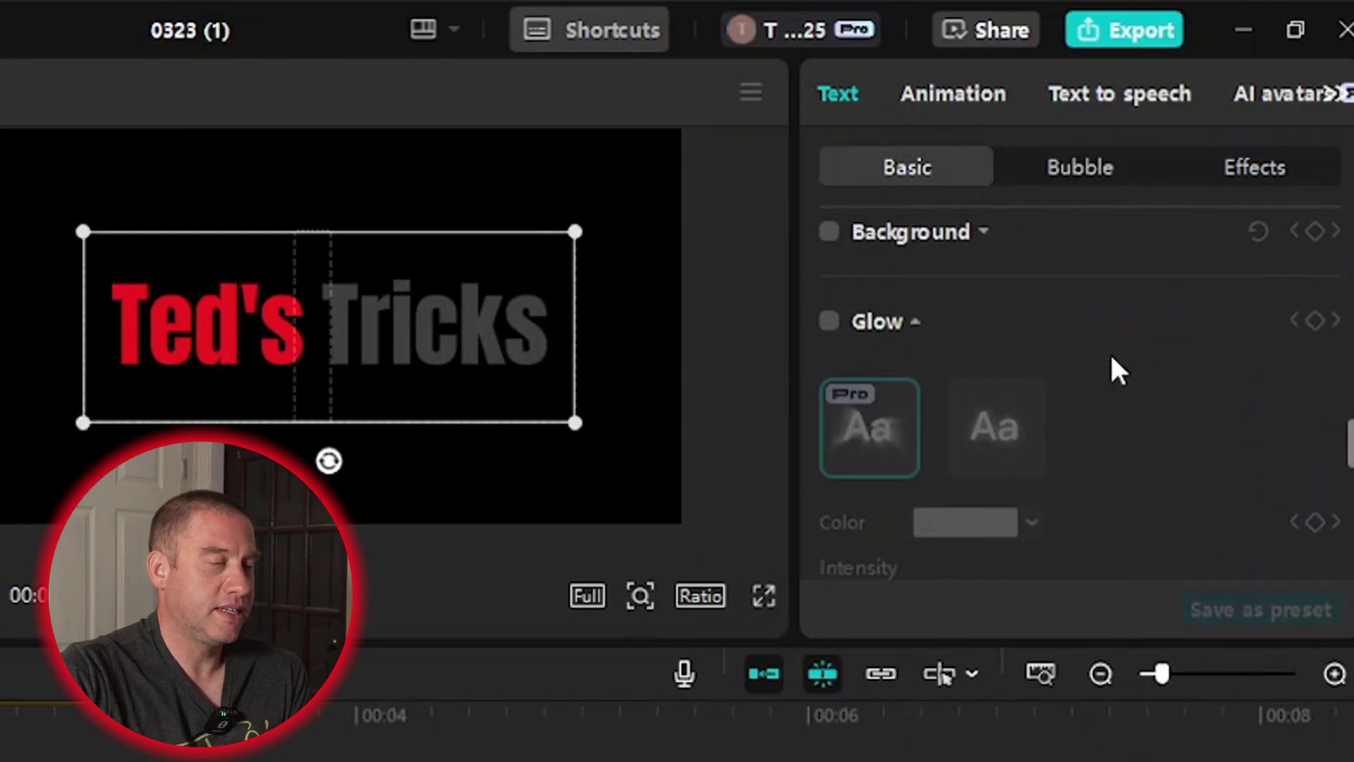
{"action": "left_click", "coordinate": [829, 321]}
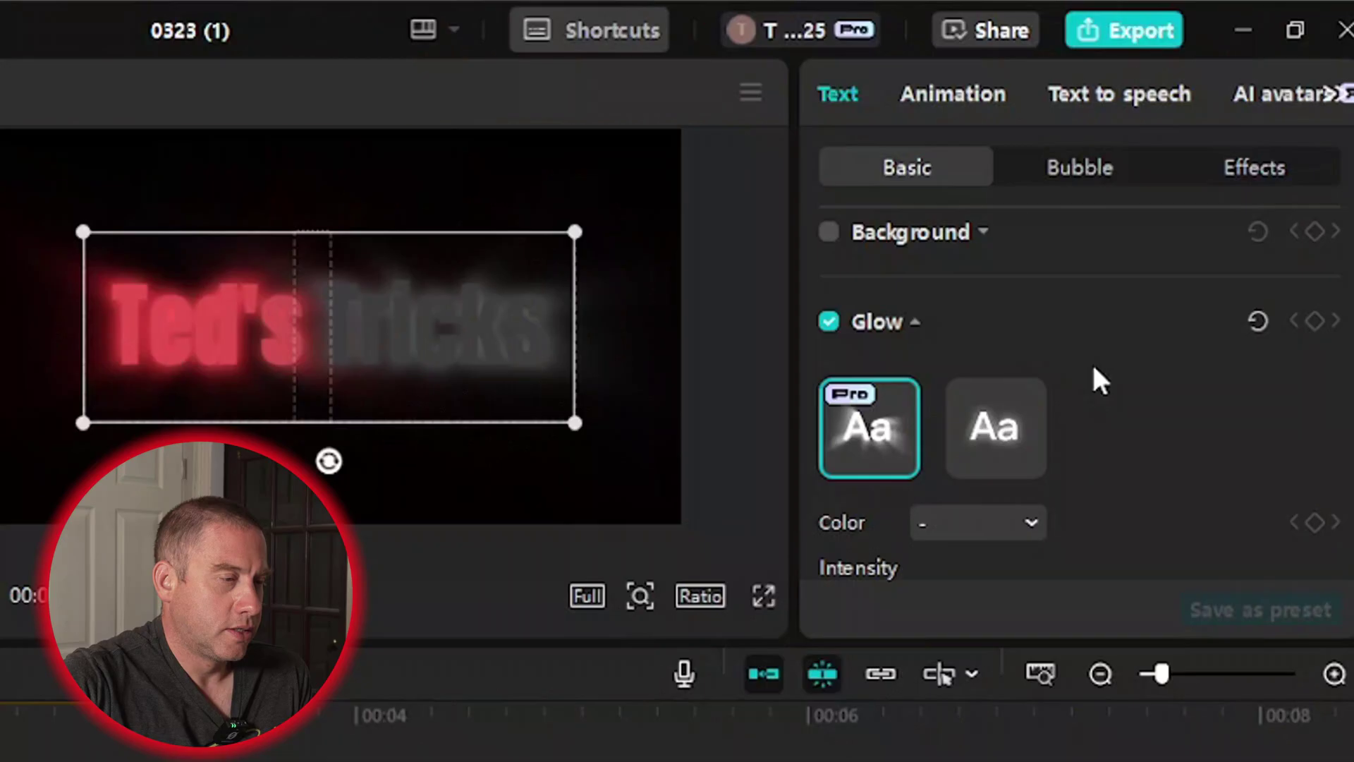
{"action": "left_click", "coordinate": [1007, 430]}
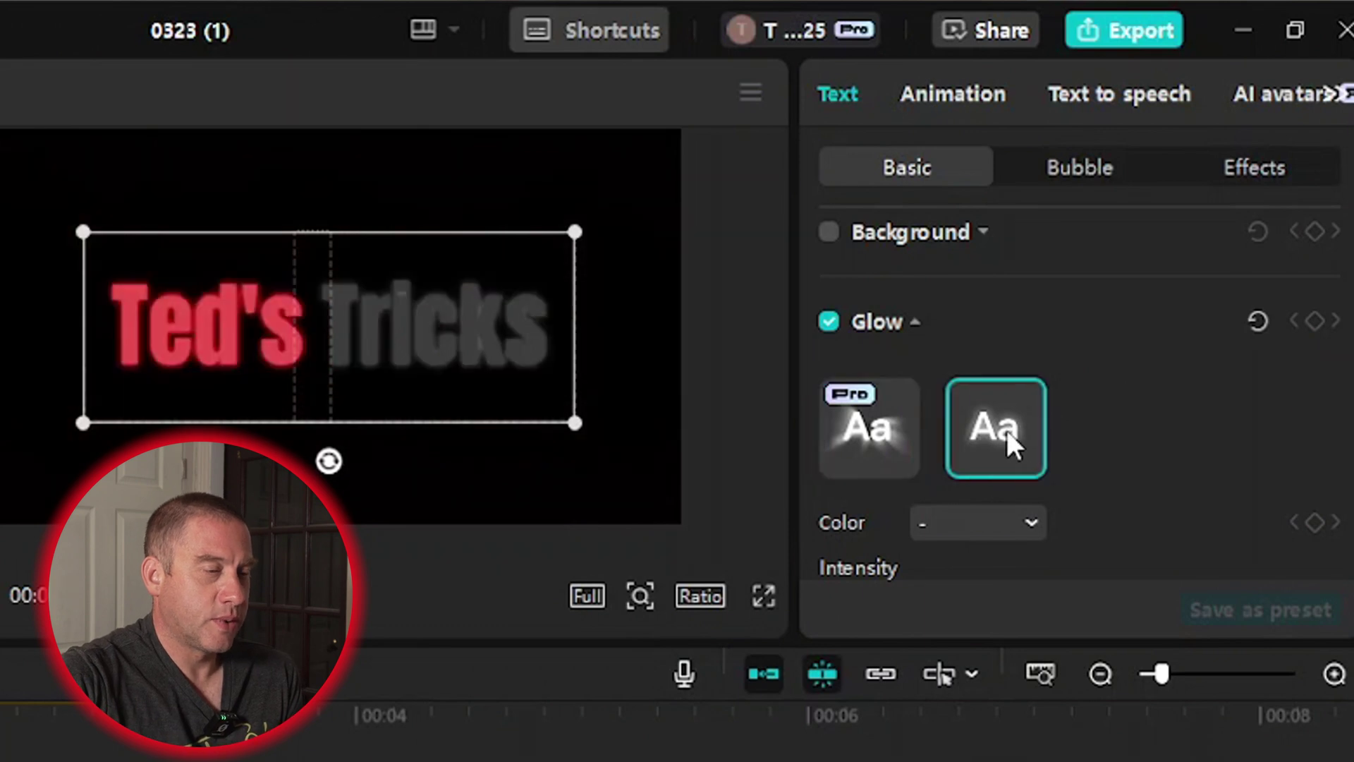
Set the title glow's intensity to 40 and increase its range.
{"action": "scroll", "coordinate": [1128, 413], "scroll_direction": "down", "scroll_amount": 3}
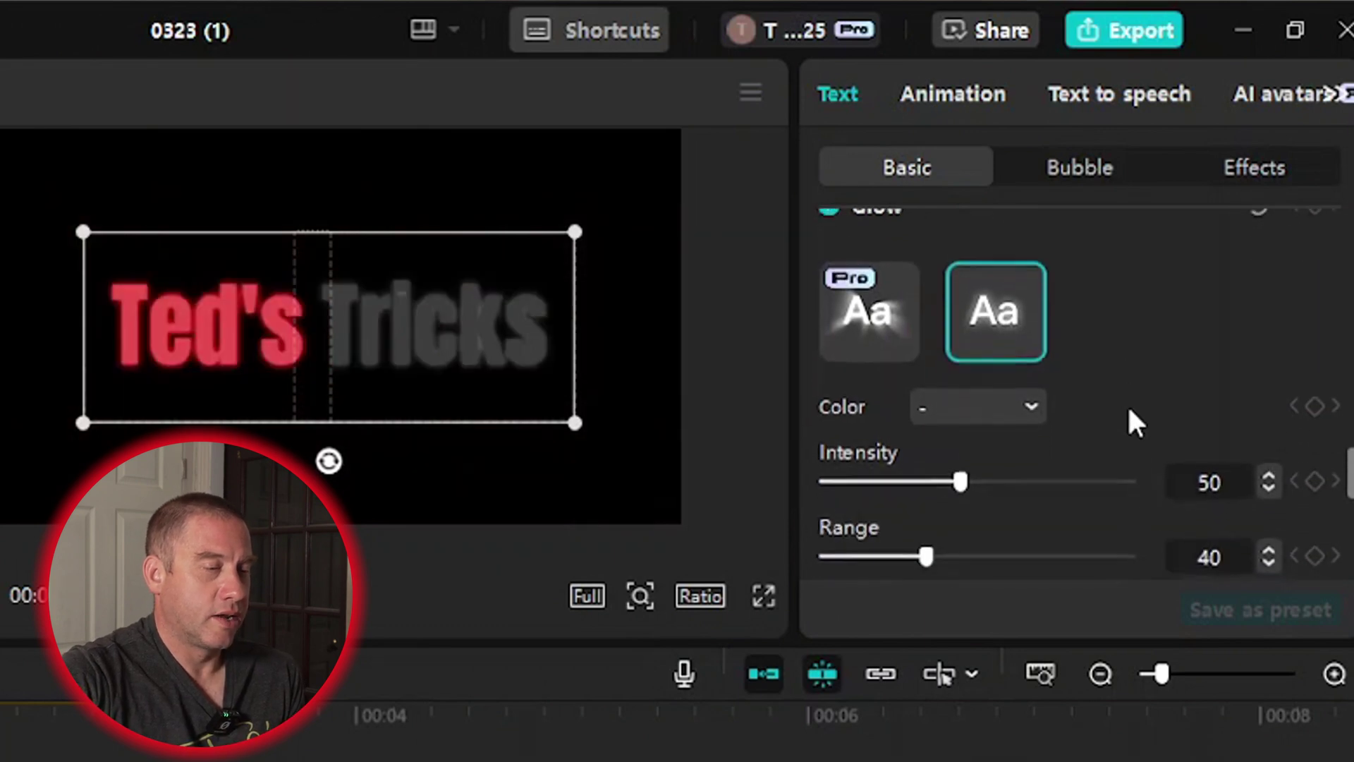
{"action": "left_click", "coordinate": [1232, 363]}
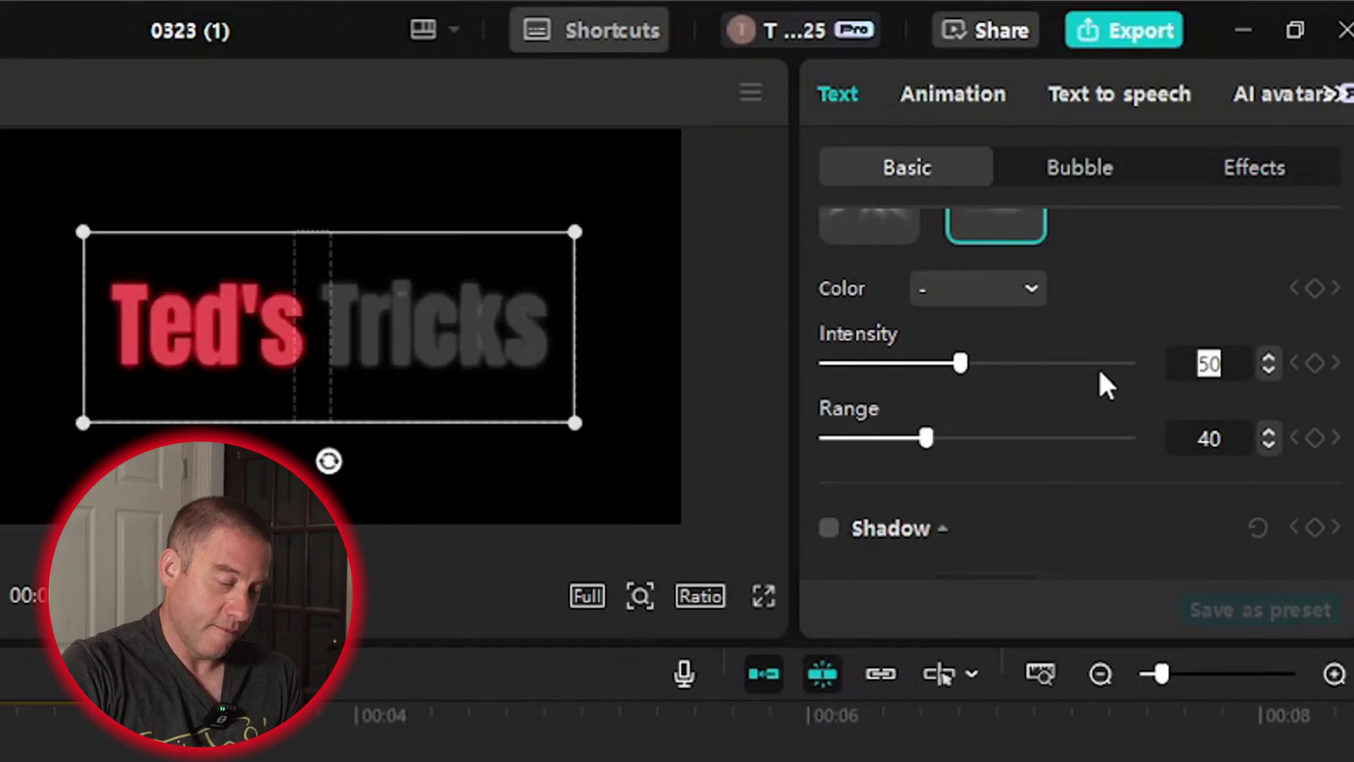
{"action": "type", "text": "40"}
{"action": "key", "text": "Return"}
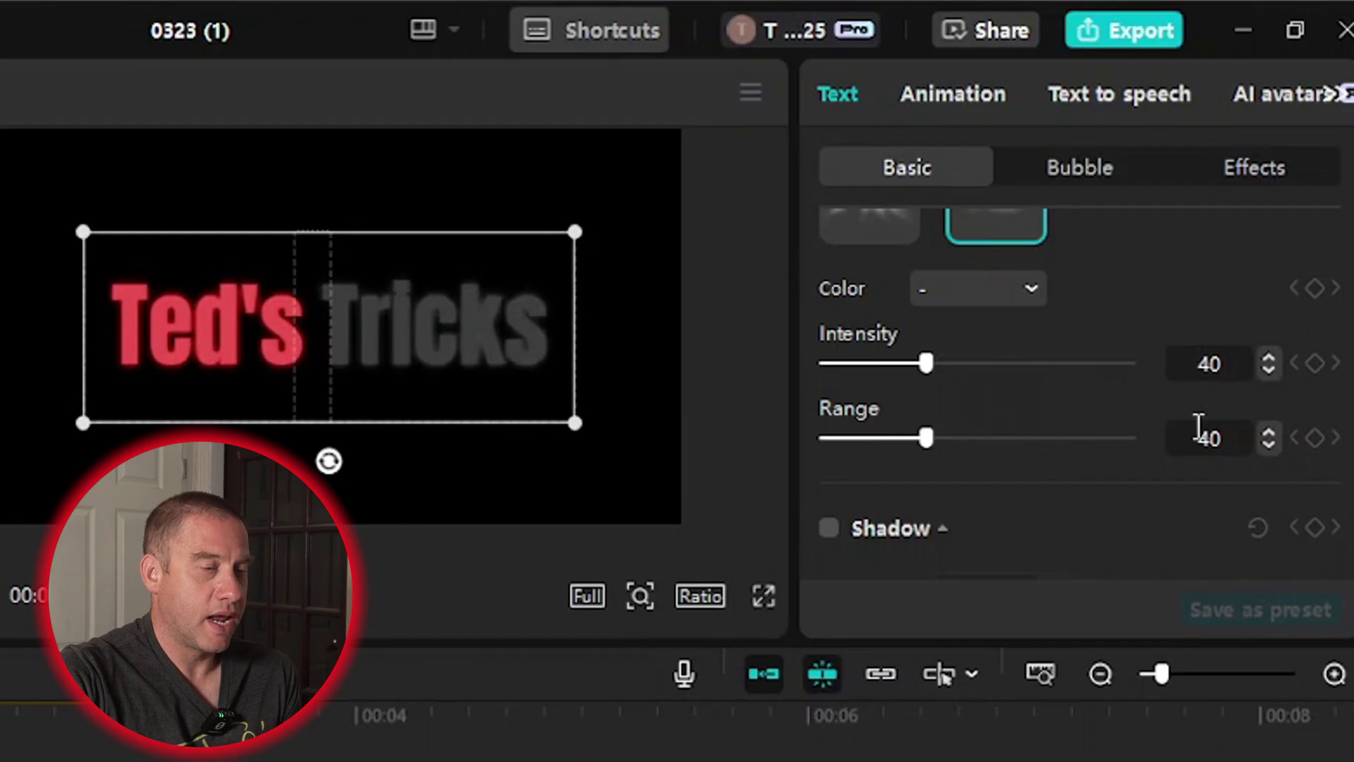
{"action": "left_click", "coordinate": [1234, 438]}
{"action": "type", "text": "8"}
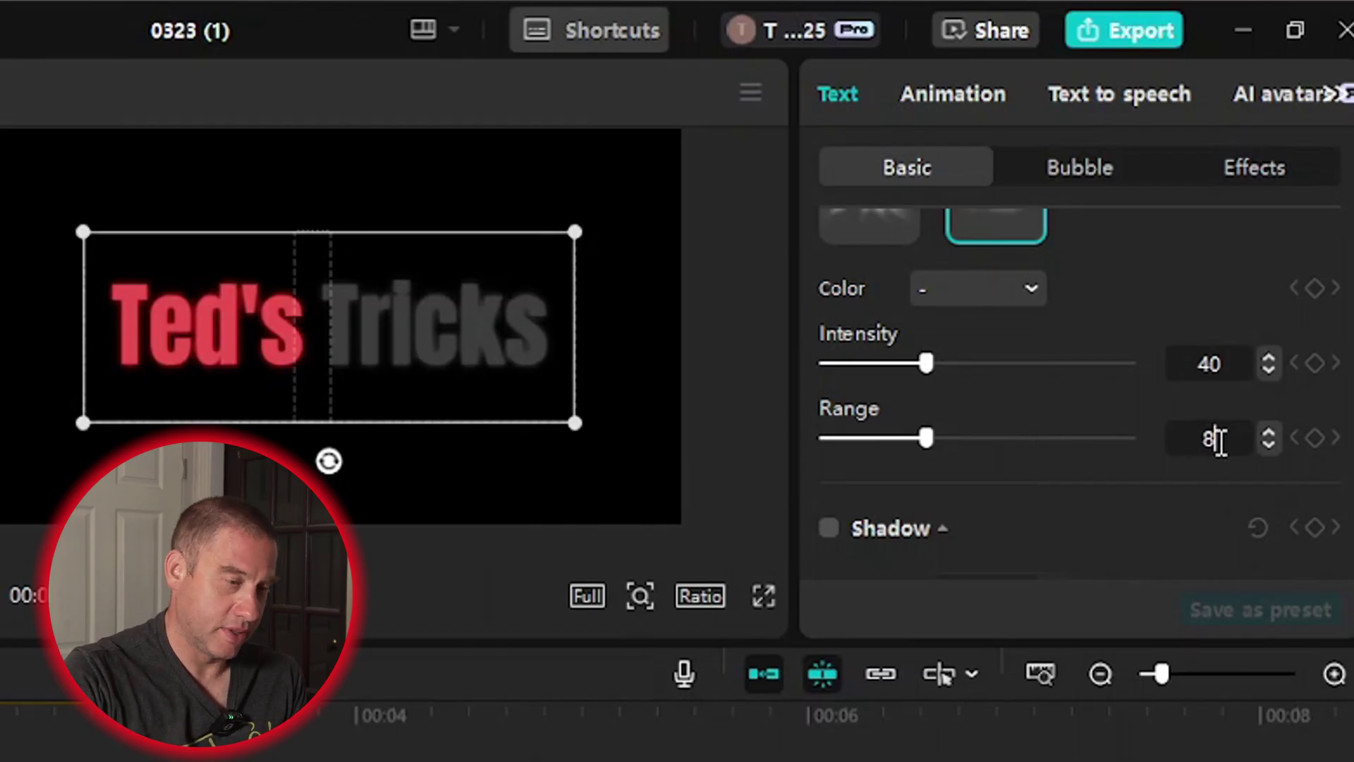
{"action": "key", "text": "Return"}
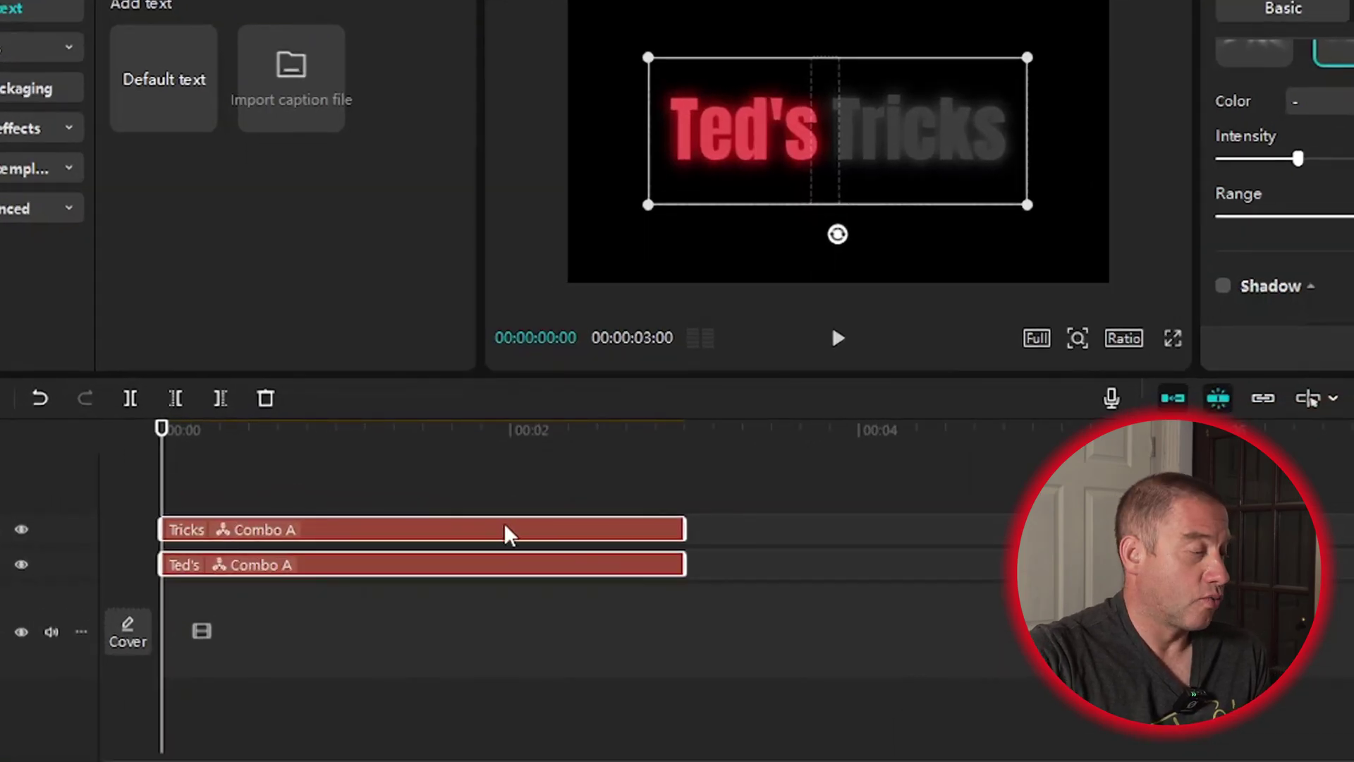
Turn the grouped text clips into a compound clip and add a Circle mask to it.
{"action": "right_click", "coordinate": [512, 528]}
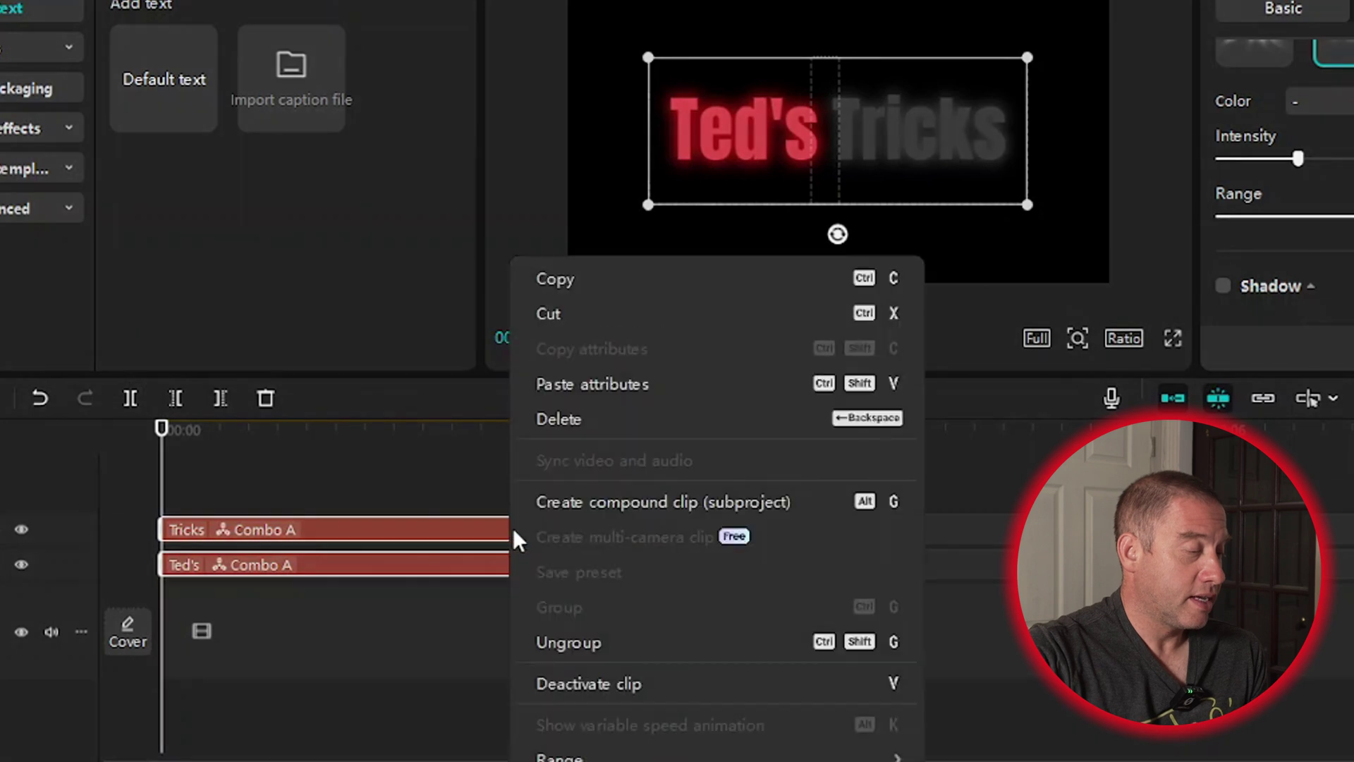
{"action": "left_click", "coordinate": [598, 492]}
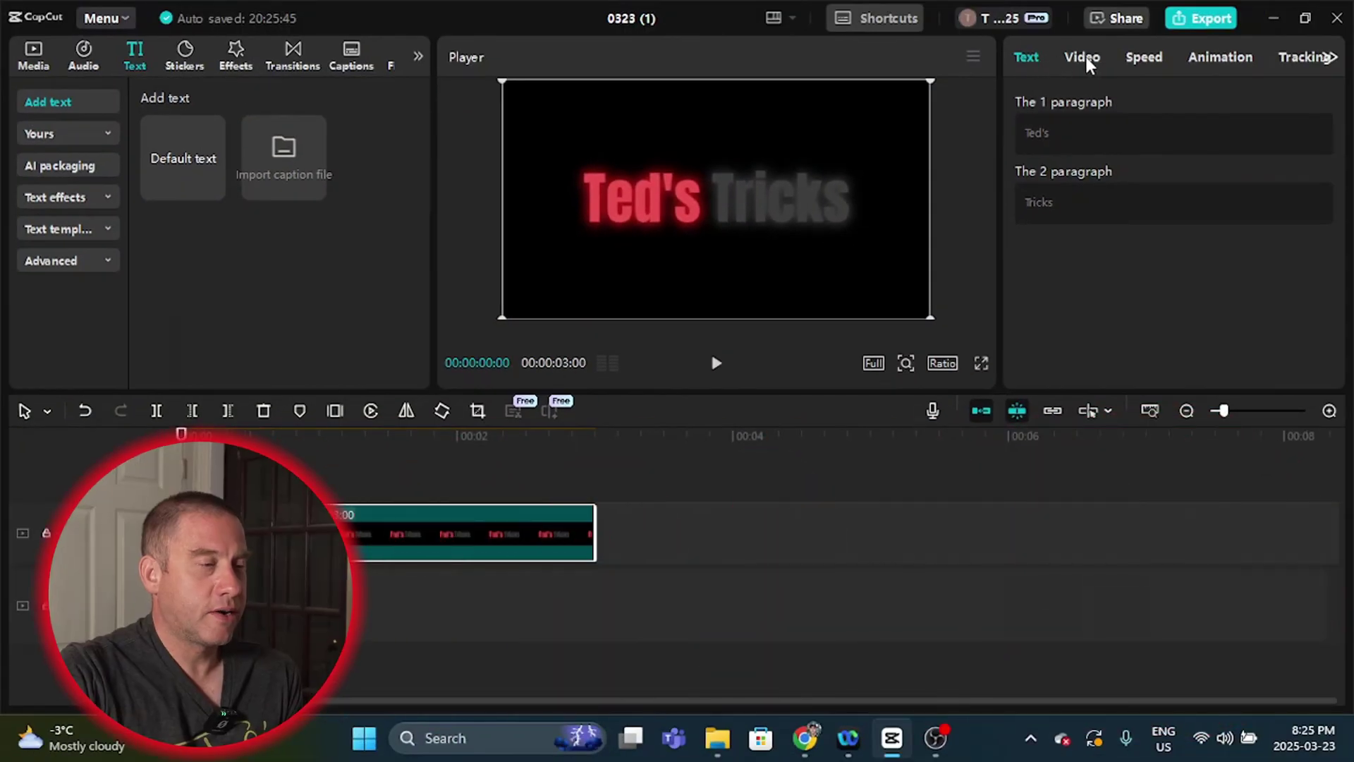
{"action": "left_click", "coordinate": [1085, 56]}
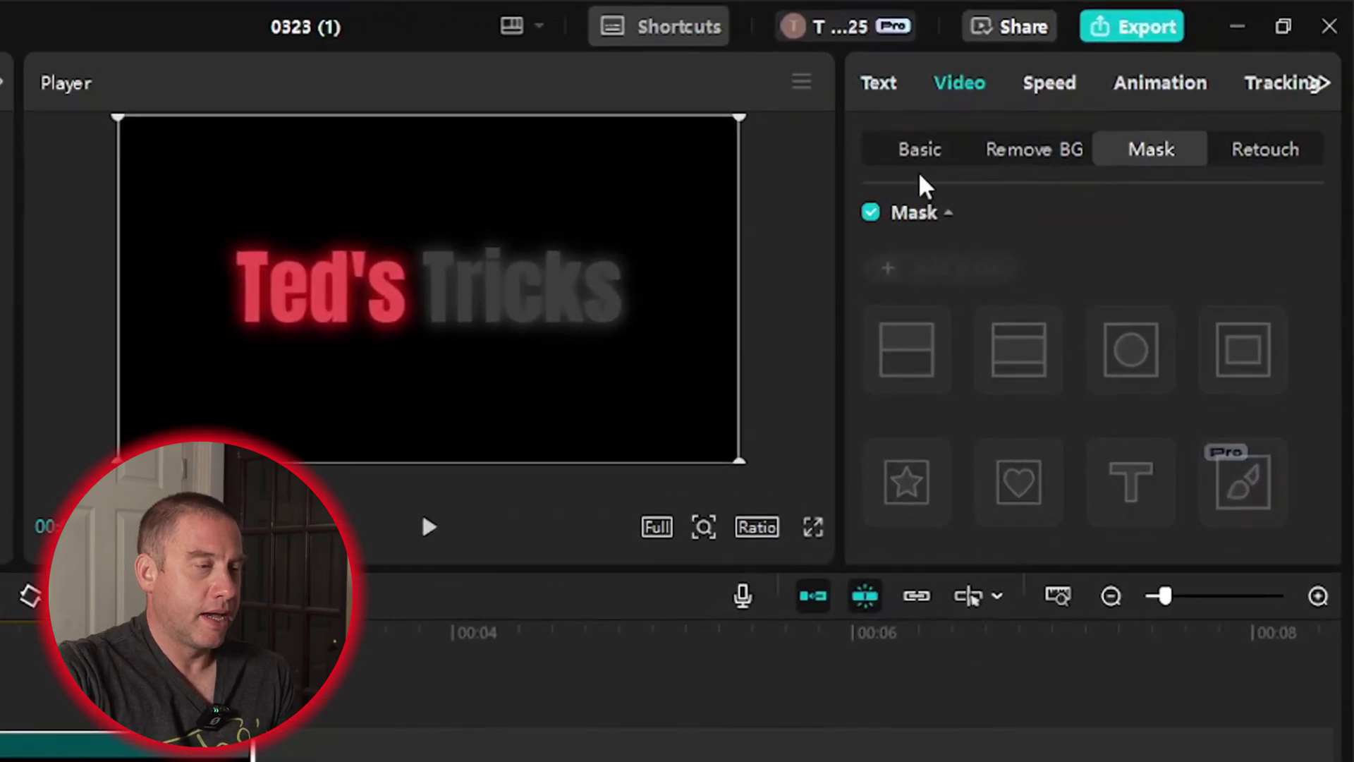
{"action": "left_click", "coordinate": [929, 150]}
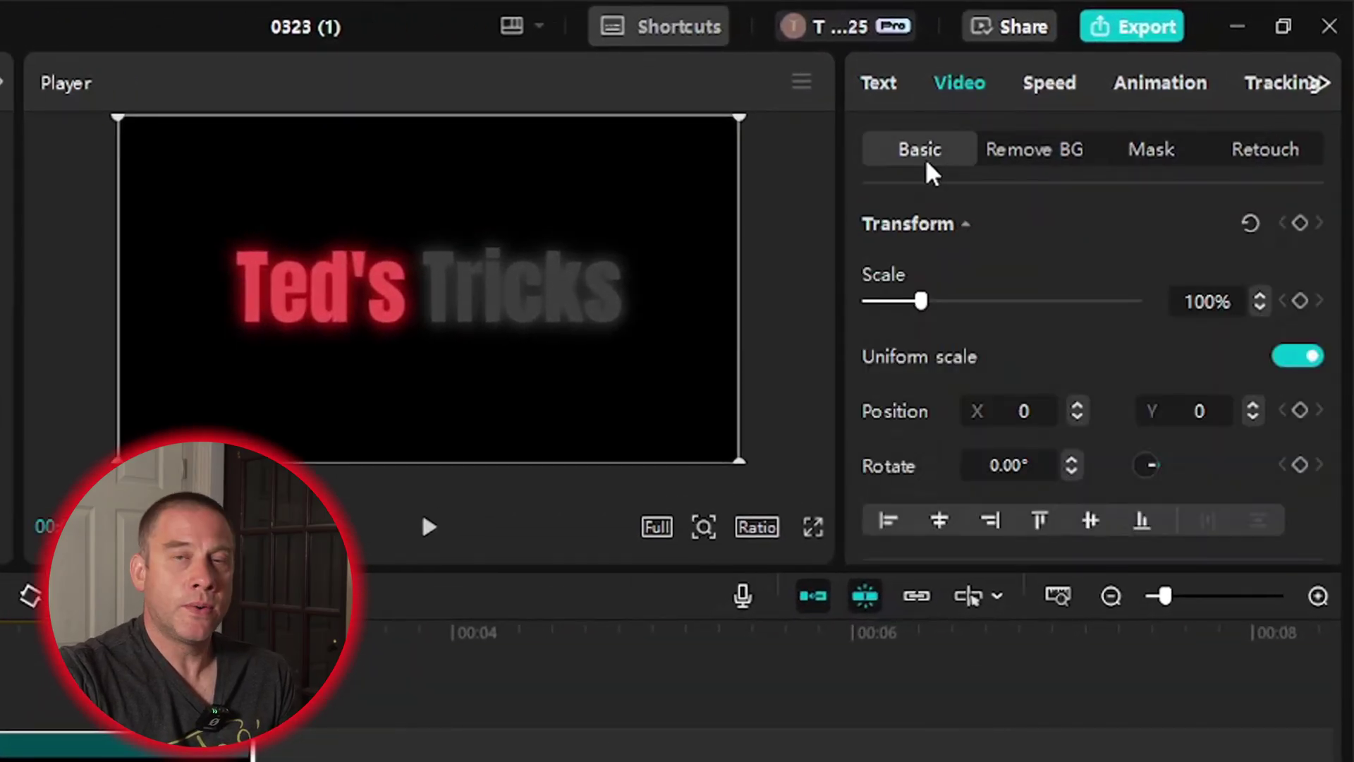
{"action": "left_click", "coordinate": [1159, 162]}
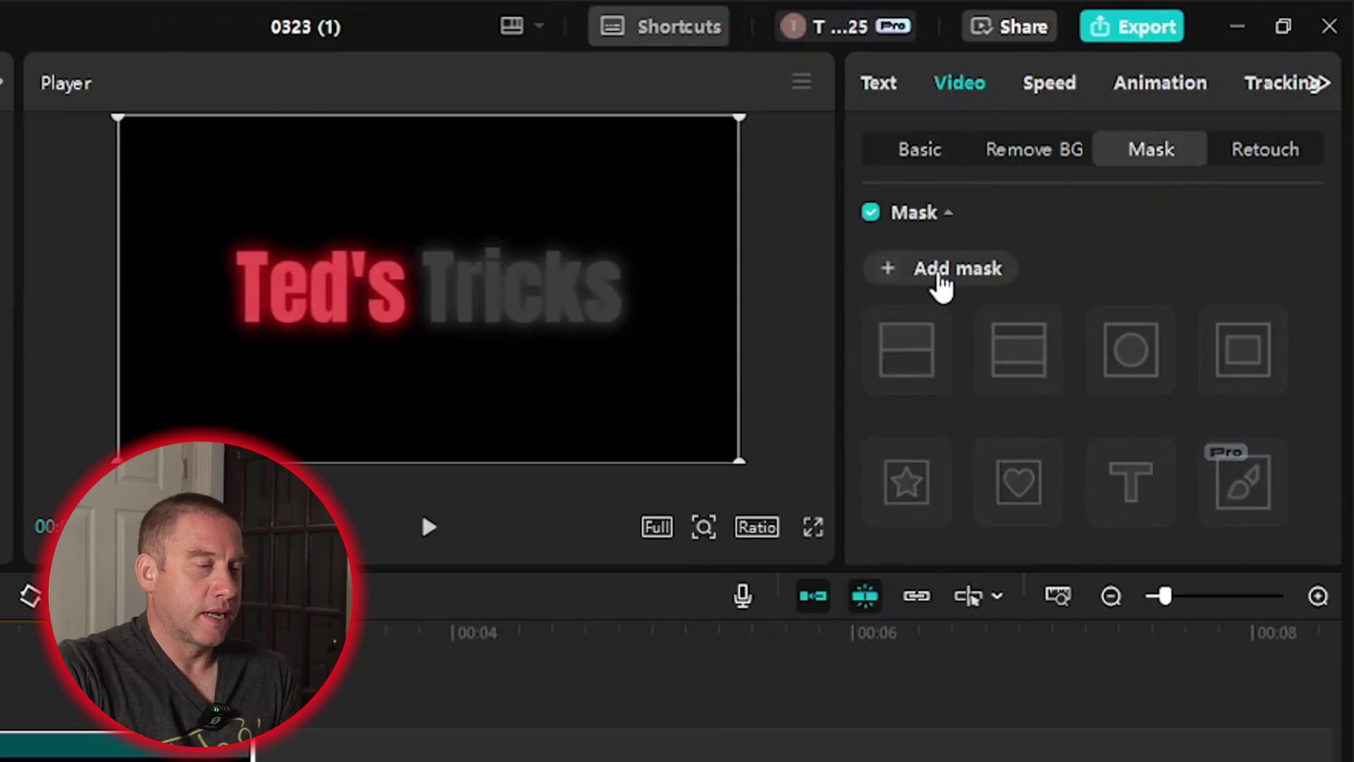
{"action": "left_click", "coordinate": [942, 282]}
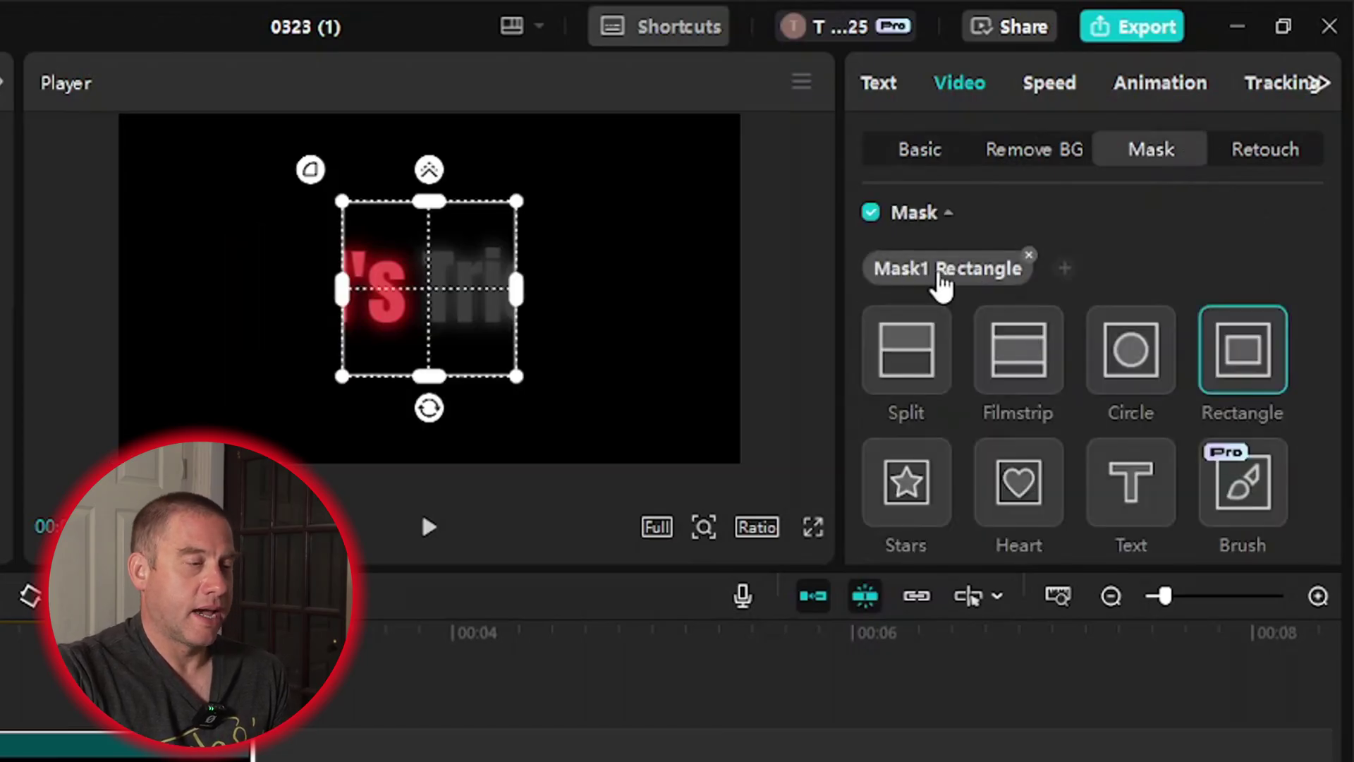
{"action": "left_click", "coordinate": [1131, 350]}
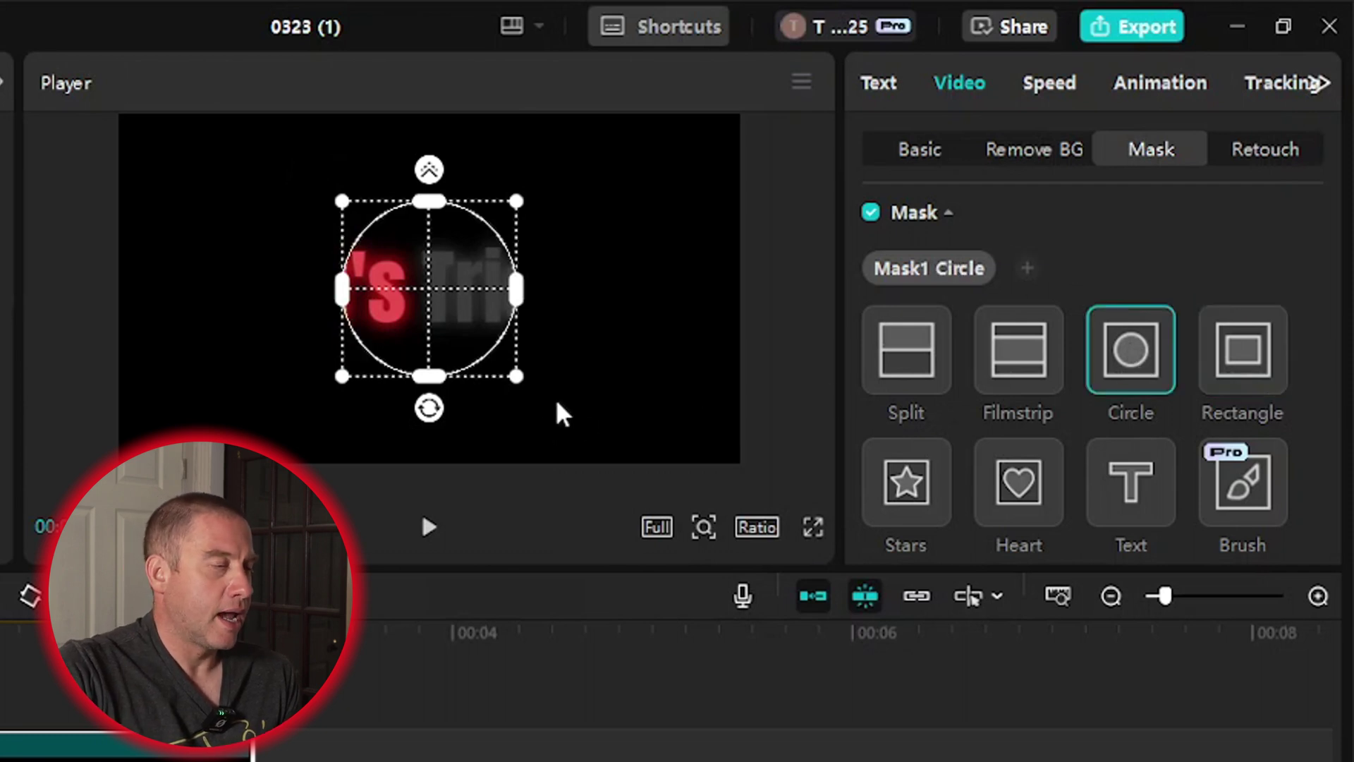
Set the circle mask's feather to 25.
{"action": "scroll", "coordinate": [1115, 313], "scroll_direction": "down", "scroll_amount": 3}
{"action": "scroll", "coordinate": [1118, 319], "scroll_direction": "down", "scroll_amount": 4}
{"action": "left_click", "coordinate": [1214, 515]}
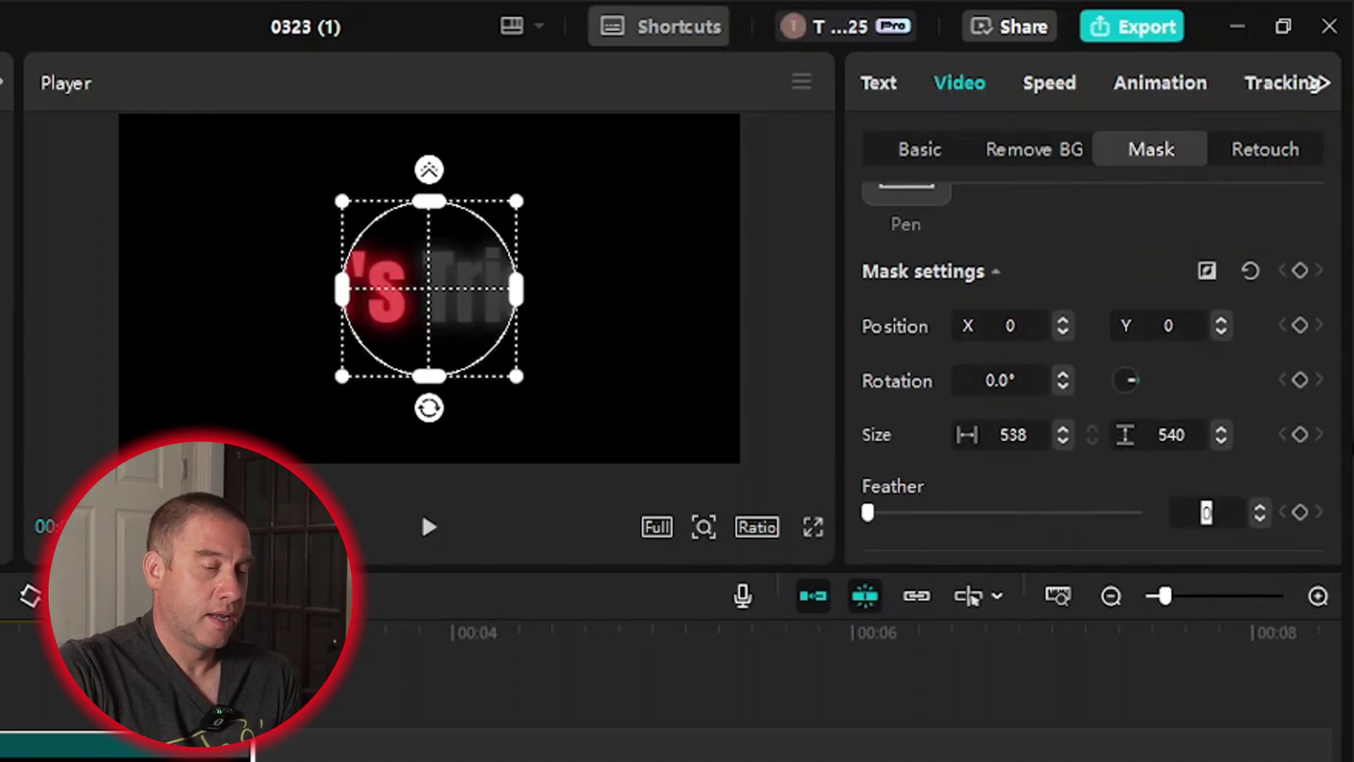
{"action": "type", "text": "25"}
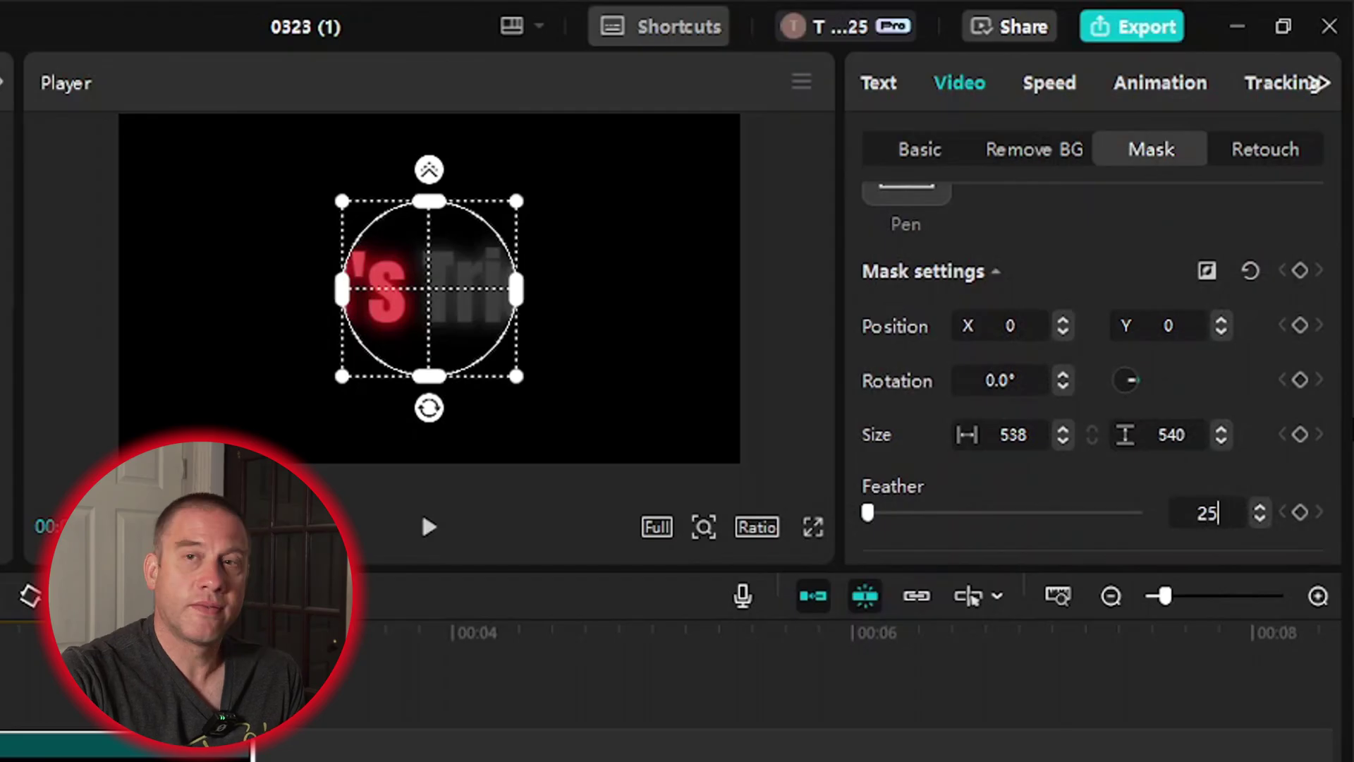
{"action": "key", "text": "Return"}
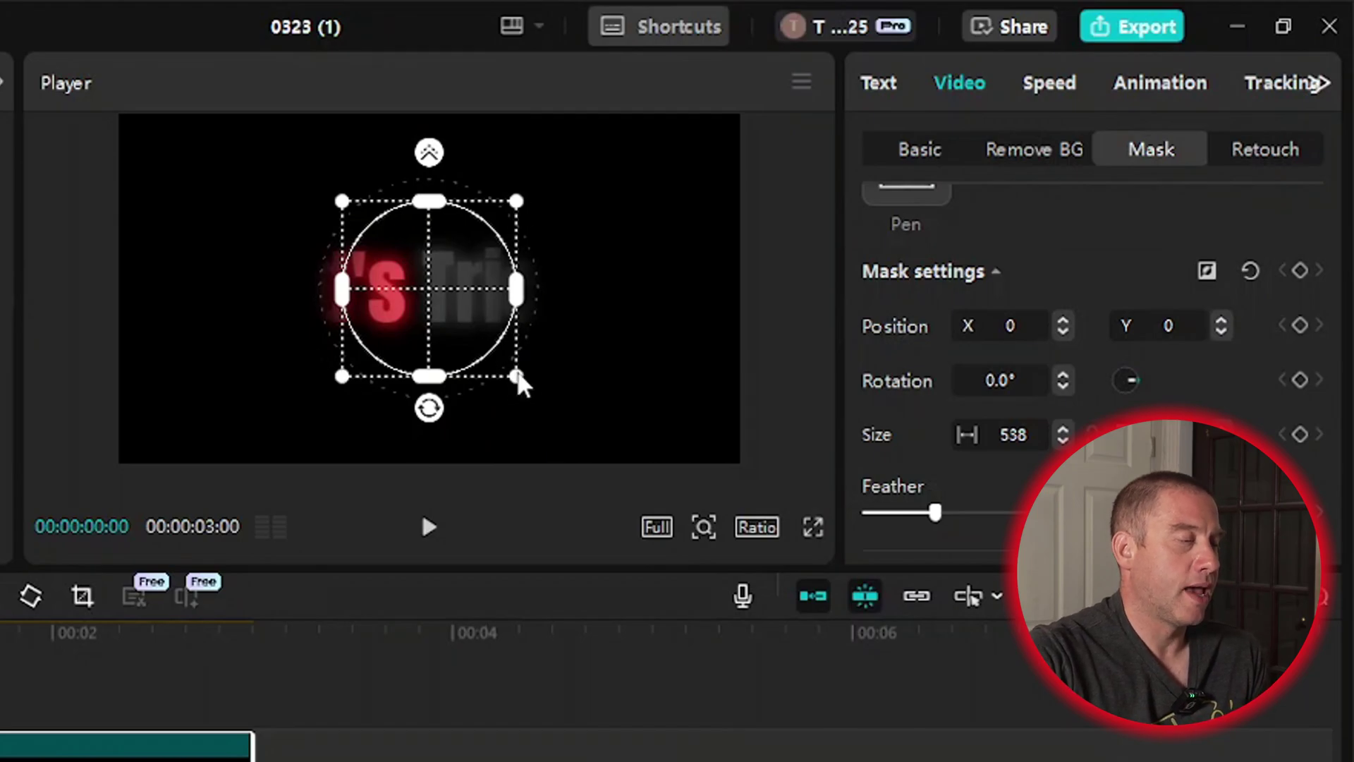
Shrink the circle mask to about 289 × 290 and keyframe its position at the clip's start at about X -728, Y 257.
{"action": "left_click_drag", "start_coordinate": [519, 374], "coordinate": [483, 349]}
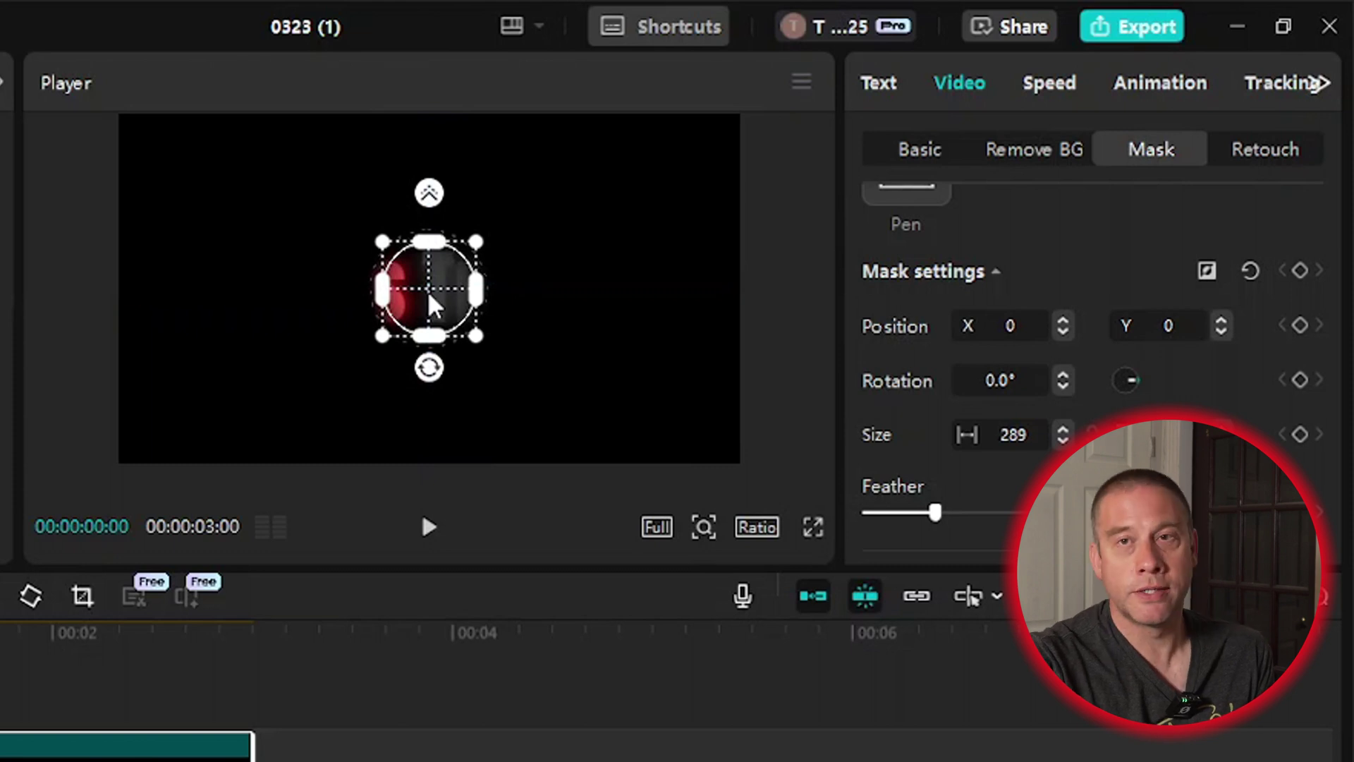
{"action": "left_click_drag", "start_coordinate": [433, 305], "coordinate": [194, 217]}
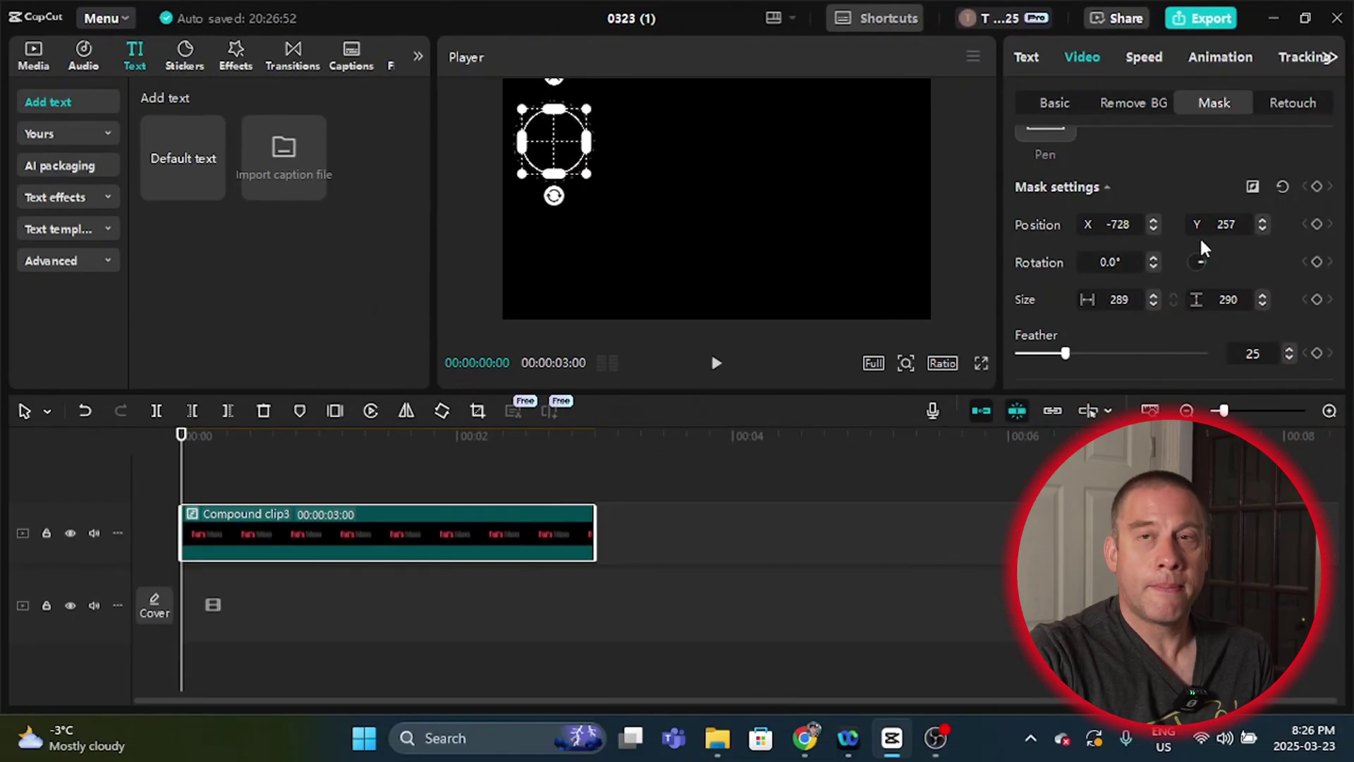
{"action": "left_click", "coordinate": [1315, 225]}
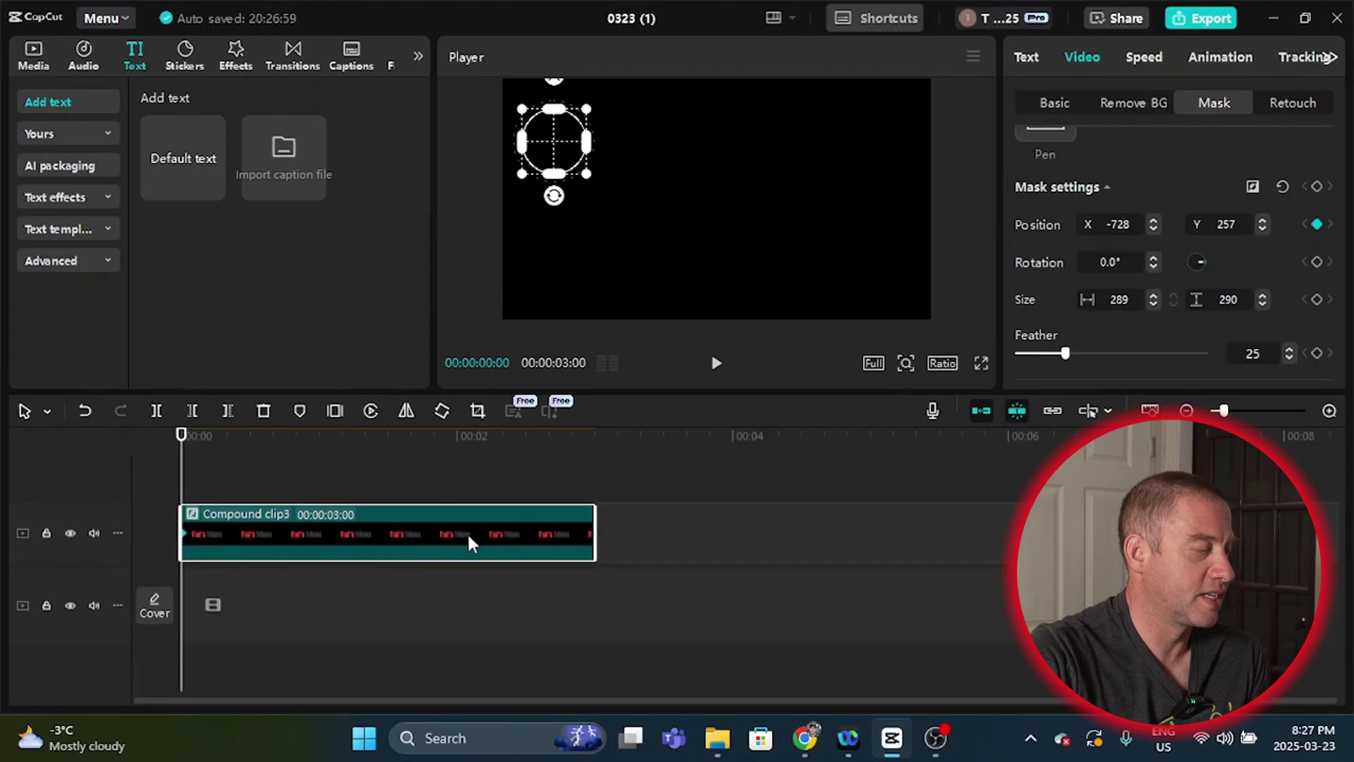
Move the mask to near the frame's centre at 00:00:00:12 and above the grey word at 00:00:00:23, keyframing both positions.
{"action": "left_click_drag", "start_coordinate": [179, 478], "coordinate": [261, 481]}
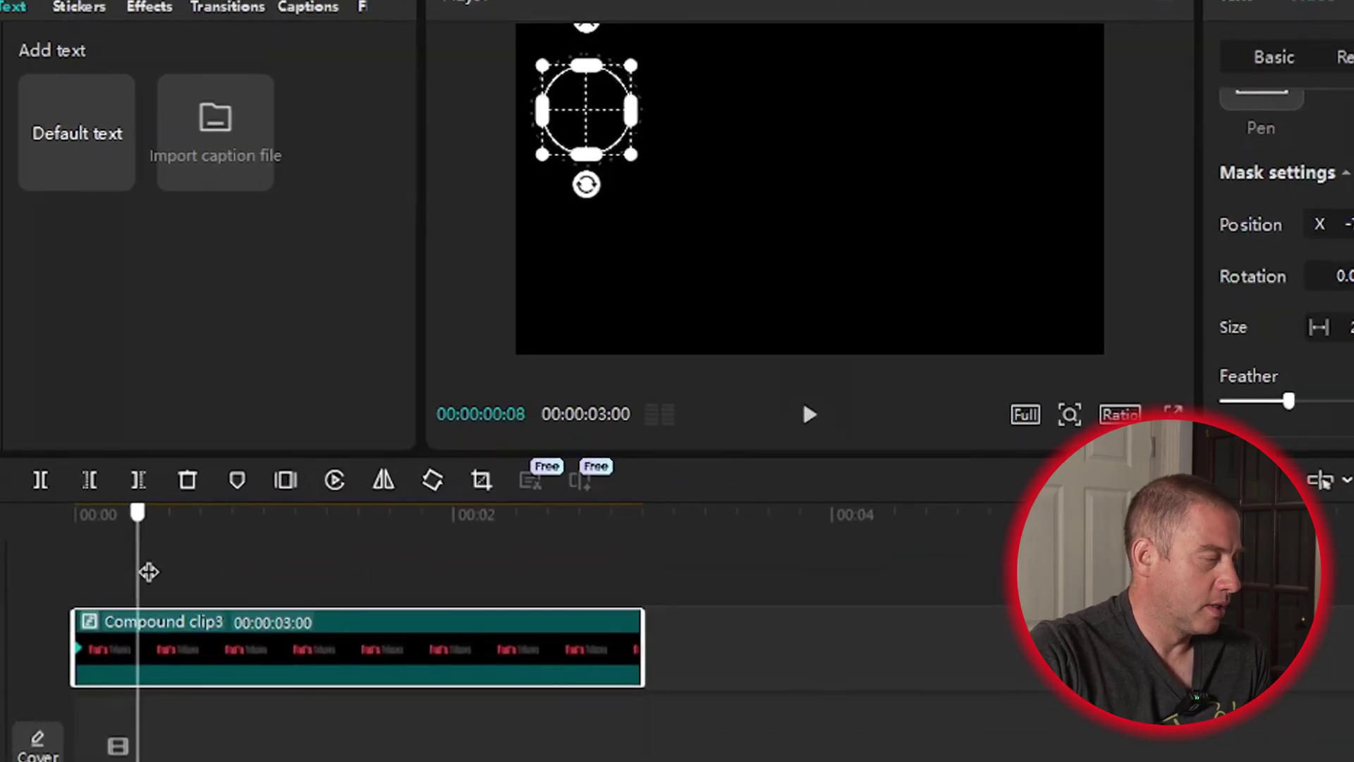
{"action": "left_click_drag", "start_coordinate": [182, 577], "coordinate": [170, 579]}
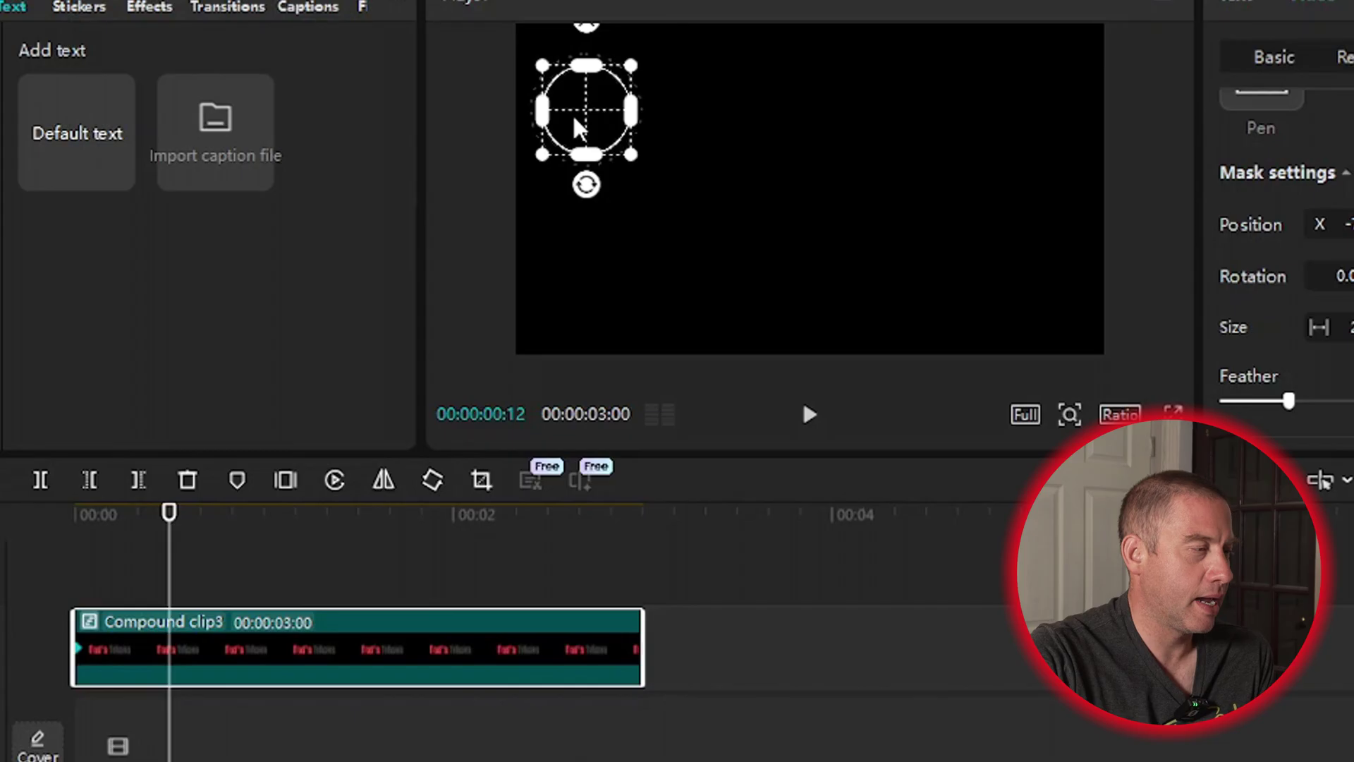
{"action": "left_click_drag", "start_coordinate": [585, 120], "coordinate": [814, 231]}
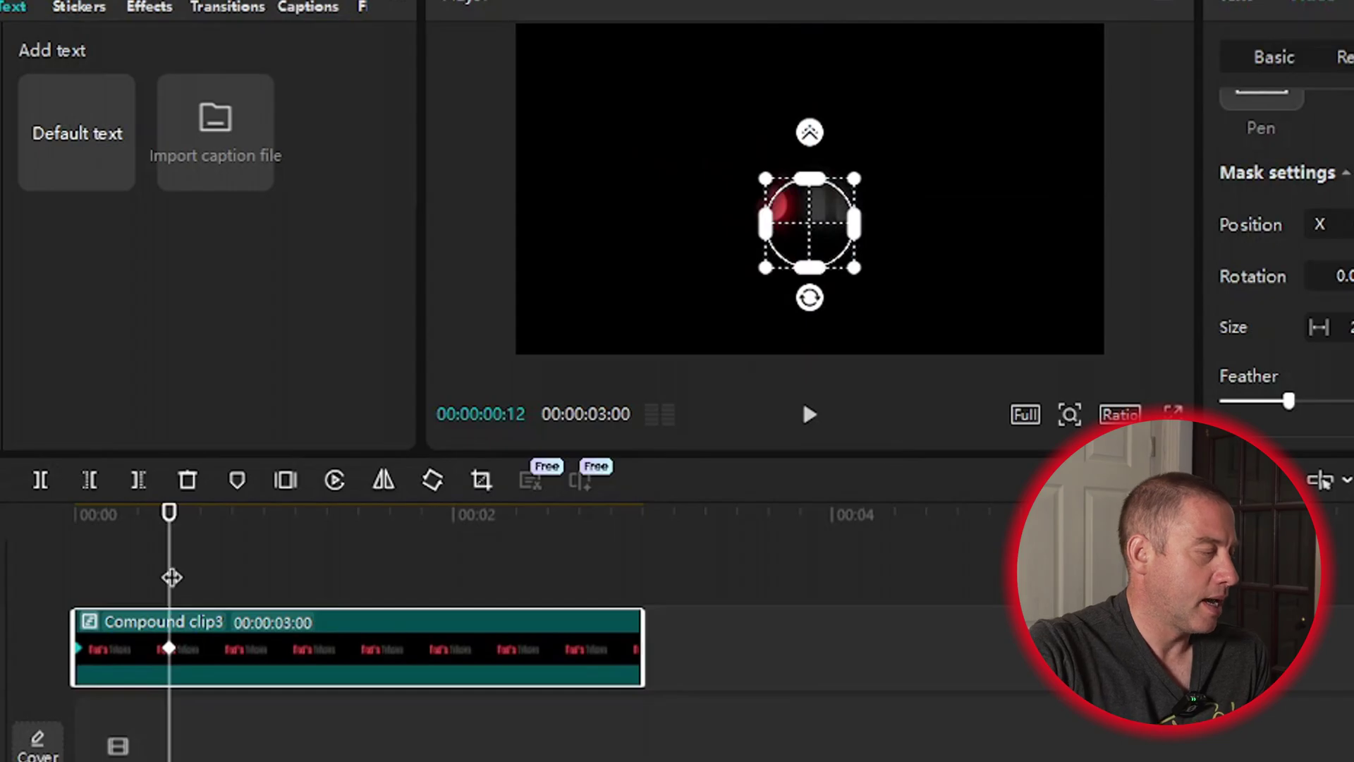
{"action": "left_click_drag", "start_coordinate": [171, 576], "coordinate": [255, 572]}
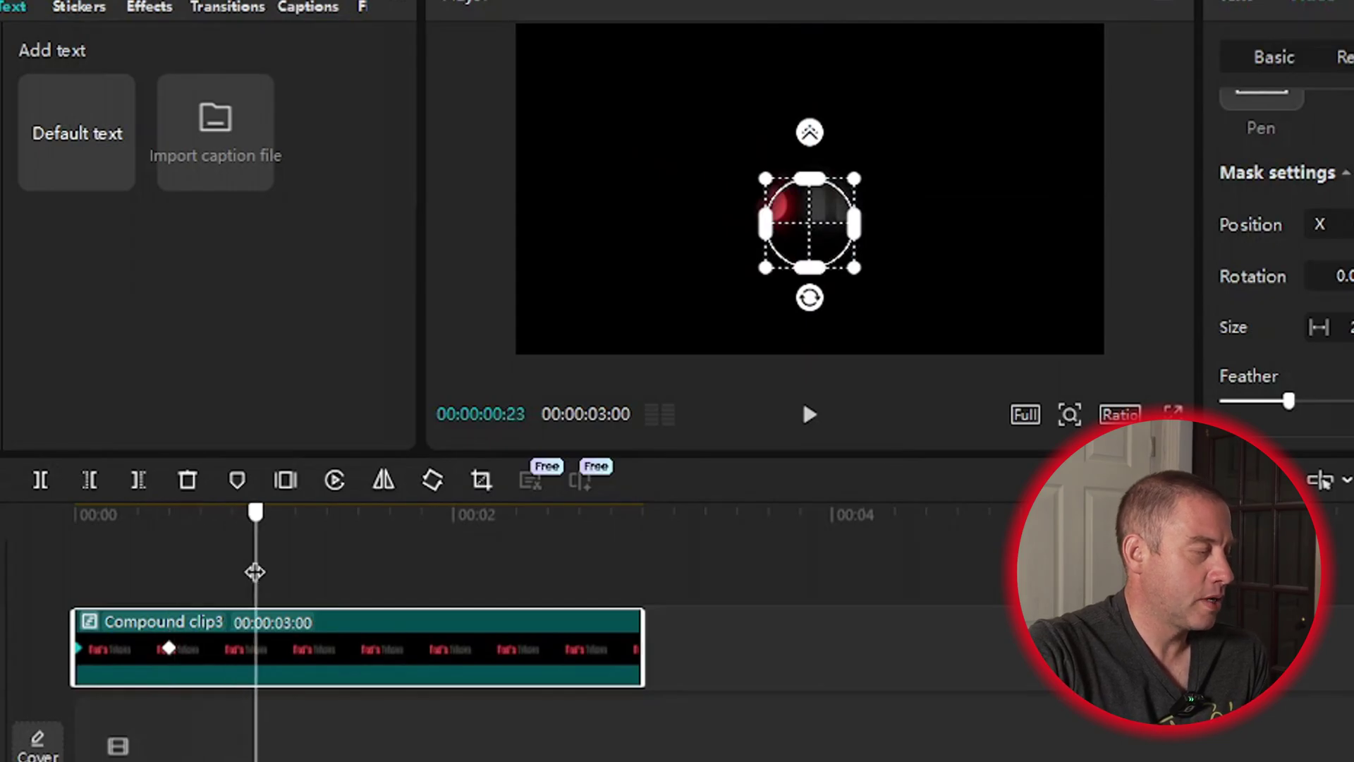
{"action": "left_click_drag", "start_coordinate": [831, 237], "coordinate": [931, 168]}
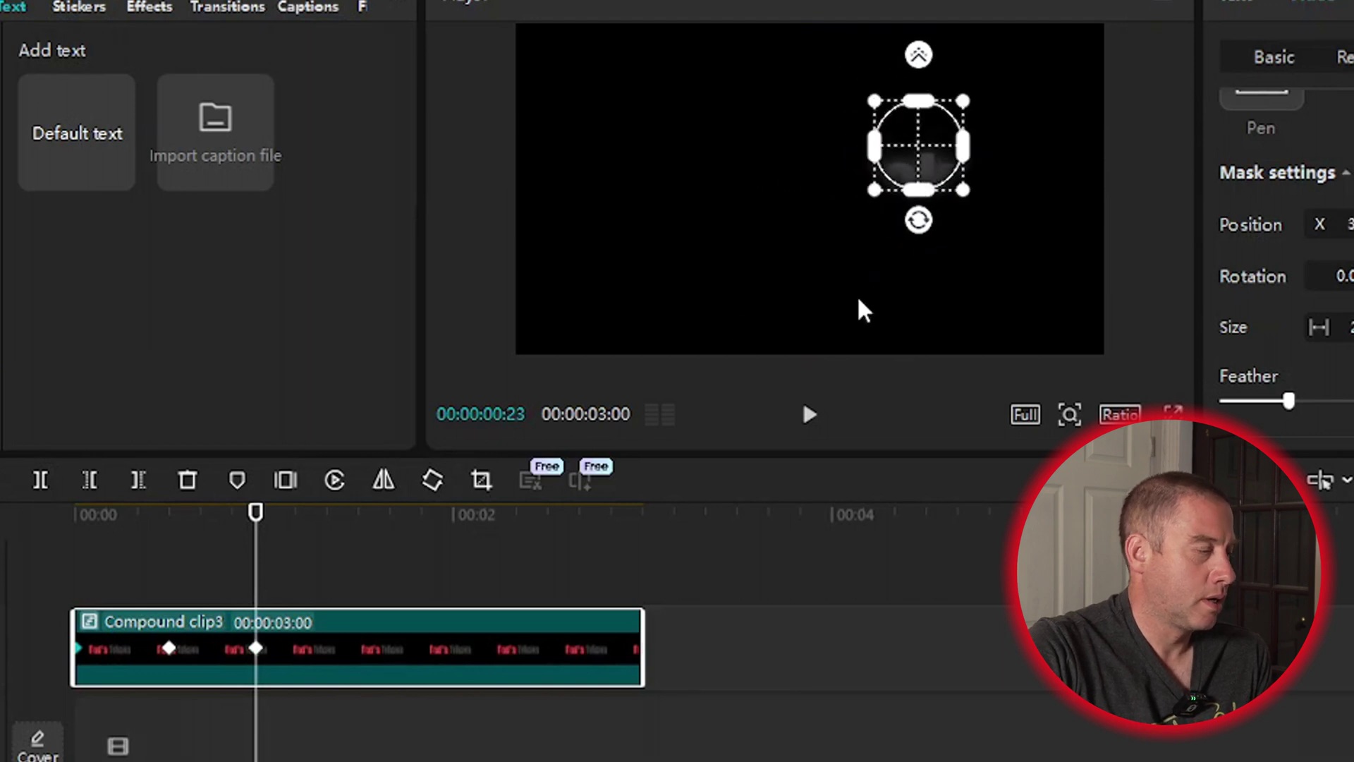
Move the mask over the red word's start at 00:00:01:15, and keyframe it at about X 493, Y -128 with its size at 00:00:02:05.
{"action": "left_click_drag", "start_coordinate": [259, 569], "coordinate": [383, 571]}
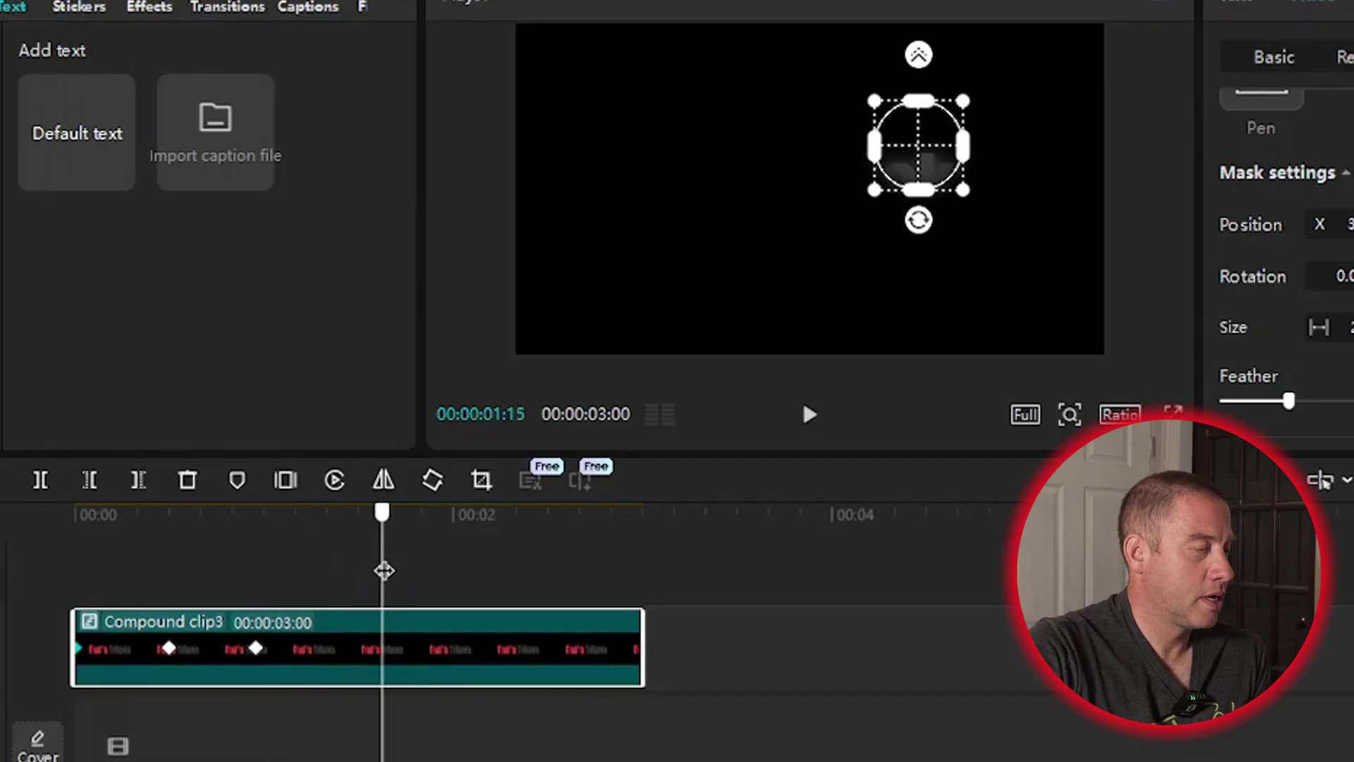
{"action": "left_click_drag", "start_coordinate": [940, 175], "coordinate": [684, 248]}
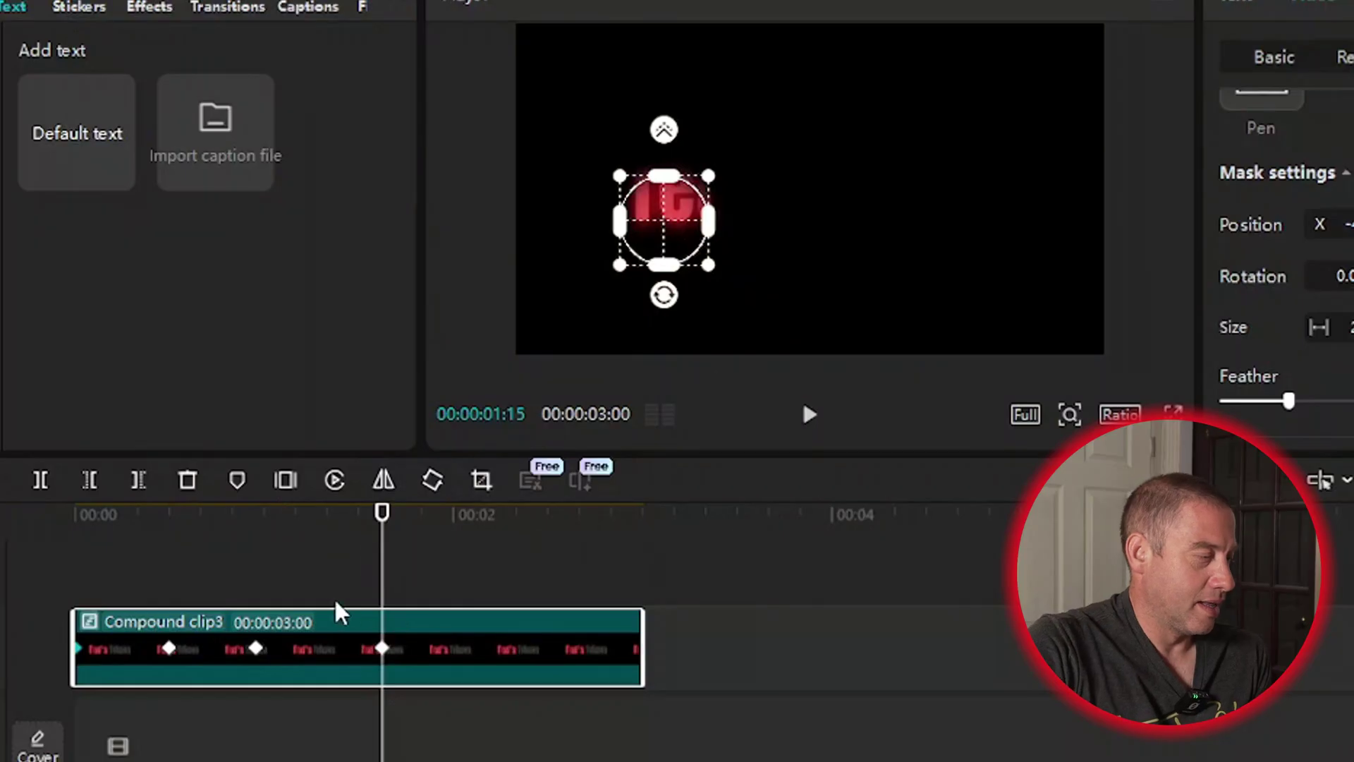
{"action": "left_click_drag", "start_coordinate": [385, 578], "coordinate": [493, 594]}
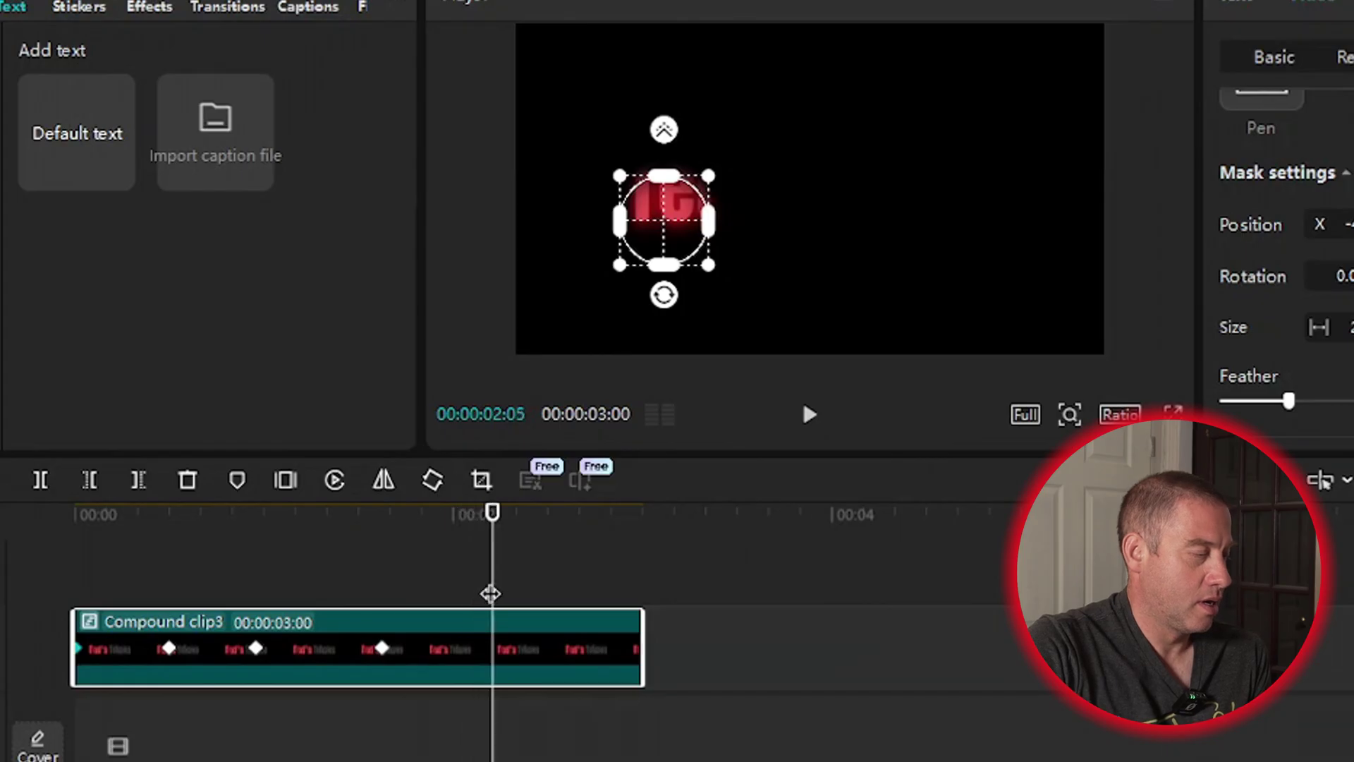
{"action": "left_click_drag", "start_coordinate": [657, 224], "coordinate": [957, 240]}
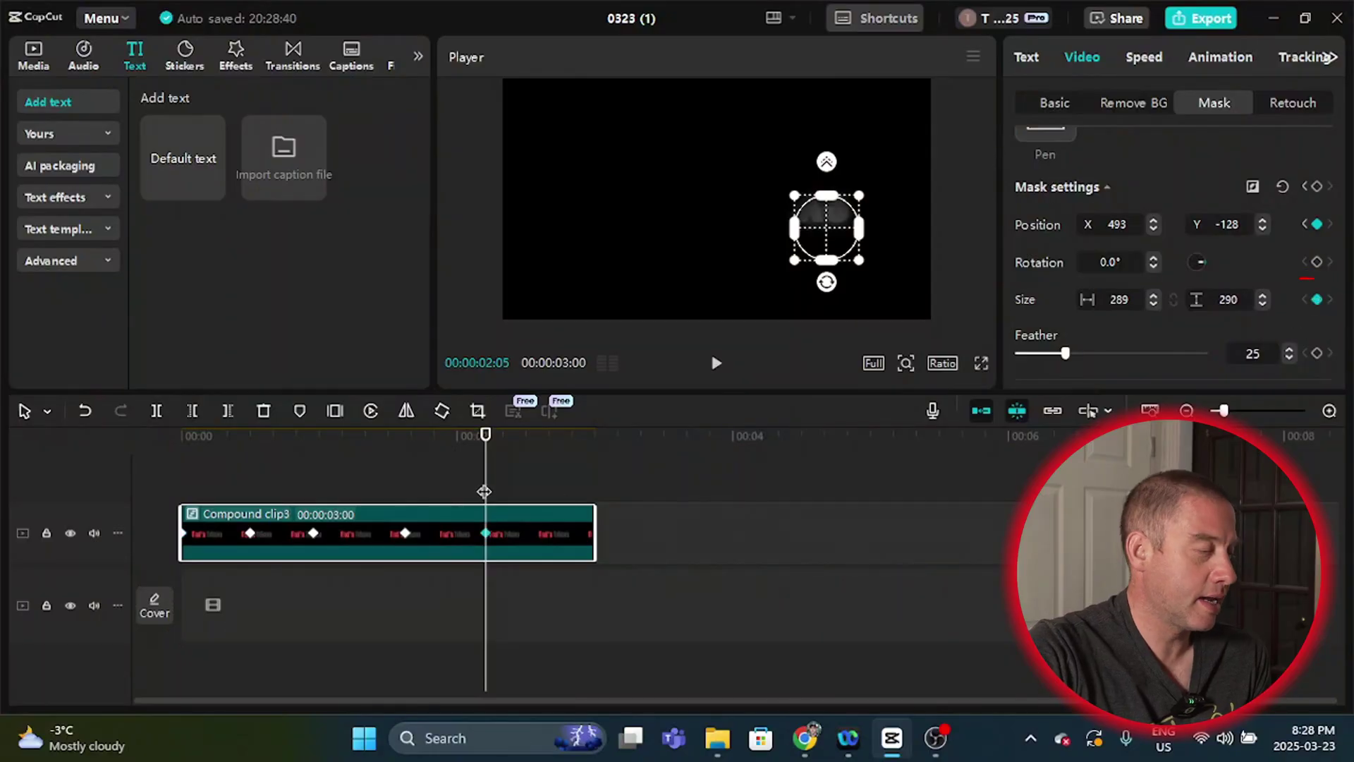
Centre the mask at X 0, Y 0 at 00:00:02:21 and enlarge it to about 1266 × 1272 to uncover the title.
{"action": "left_click_drag", "start_coordinate": [485, 482], "coordinate": [577, 487]}
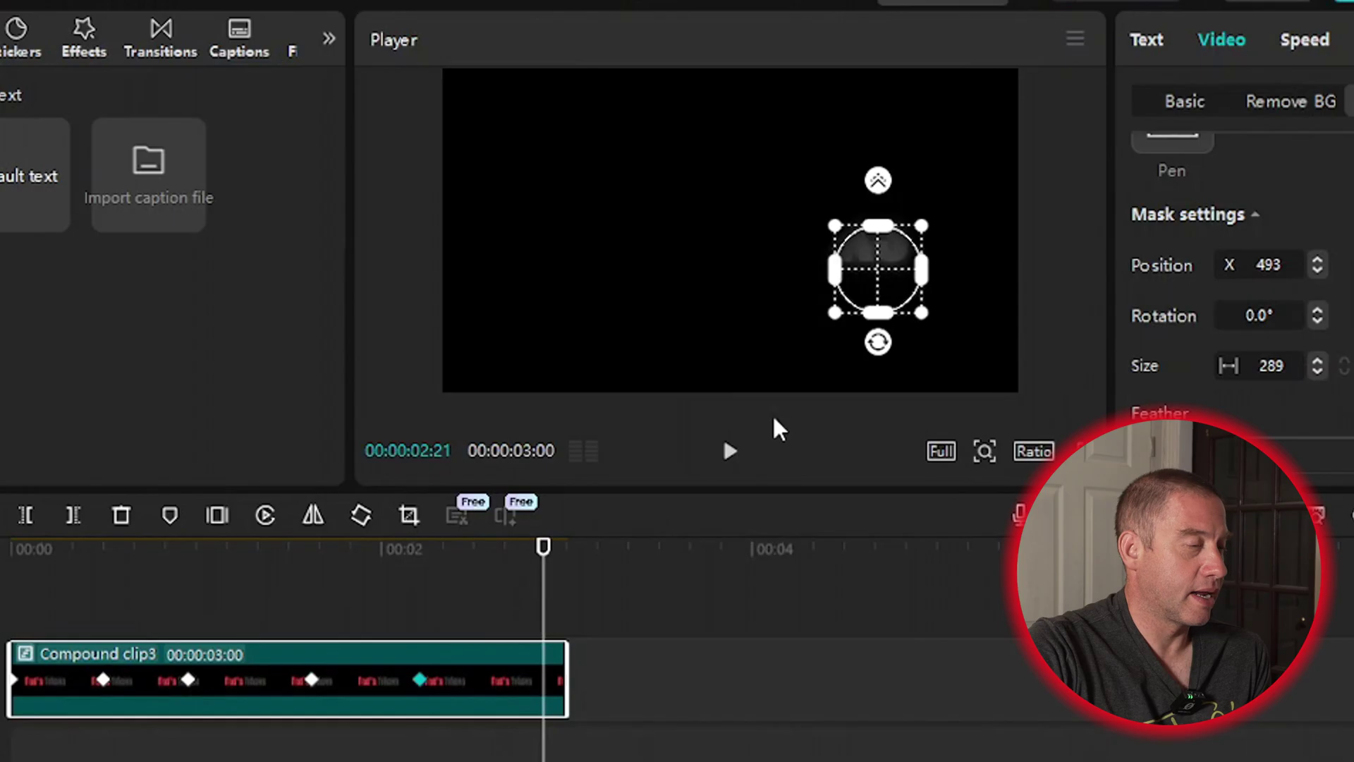
{"action": "left_click_drag", "start_coordinate": [886, 272], "coordinate": [734, 235]}
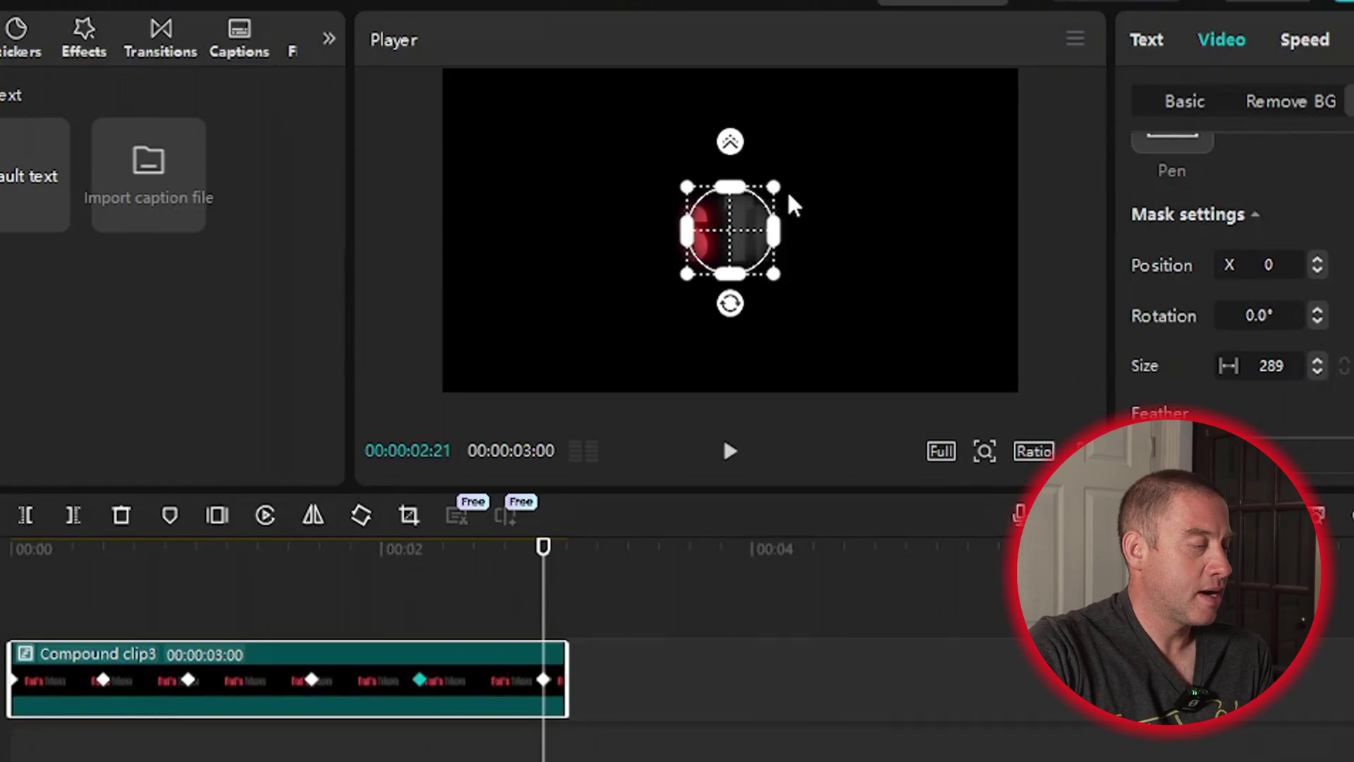
{"action": "left_click_drag", "start_coordinate": [776, 191], "coordinate": [922, 176]}
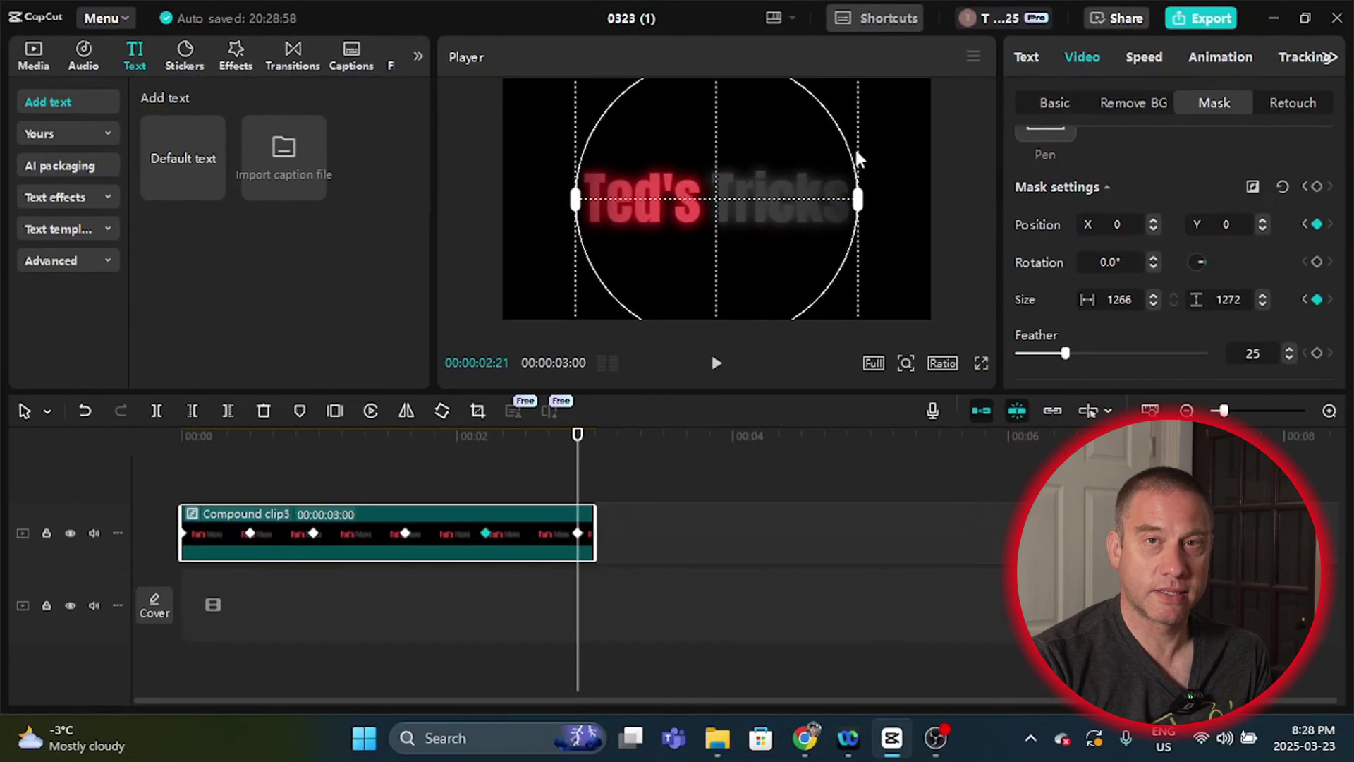
Play the title's mask animation from the start in full screen.
{"action": "left_click_drag", "start_coordinate": [577, 469], "coordinate": [174, 495]}
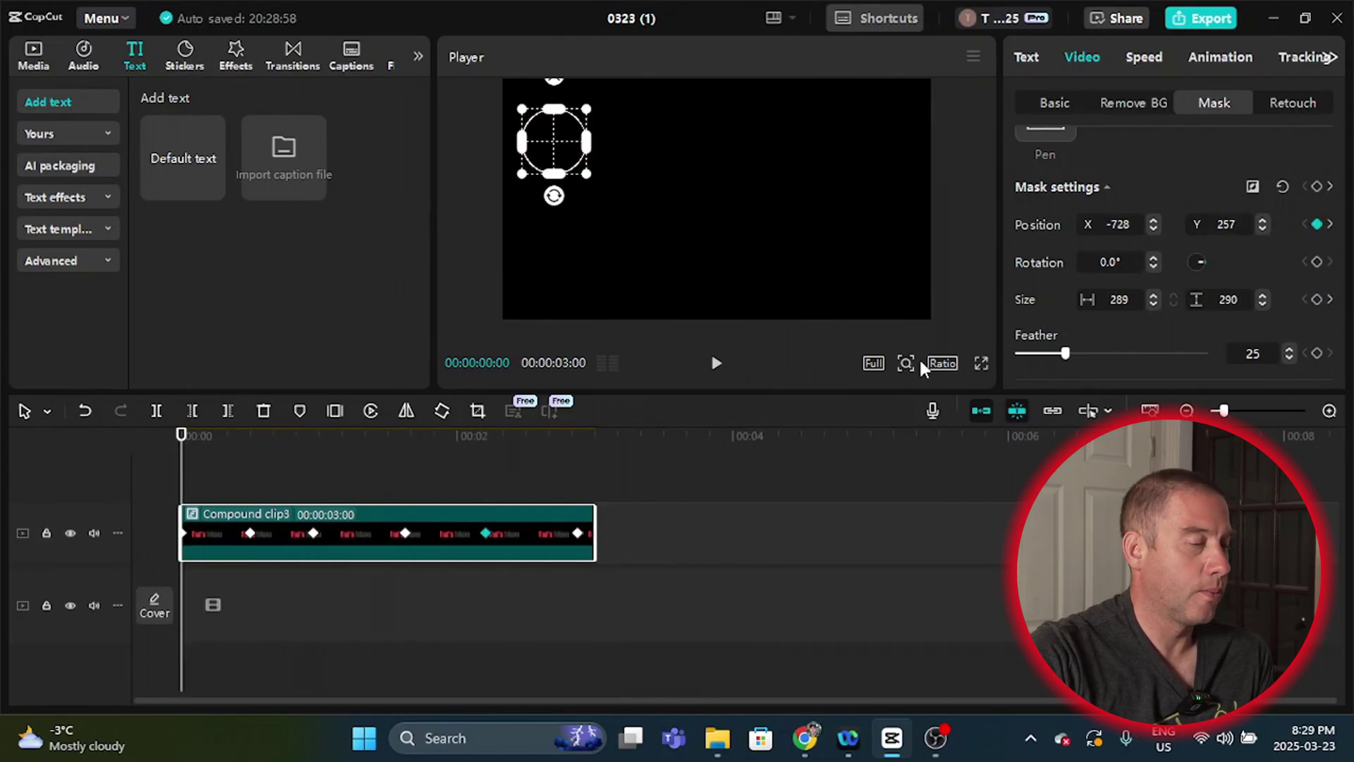
{"action": "left_click", "coordinate": [980, 363]}
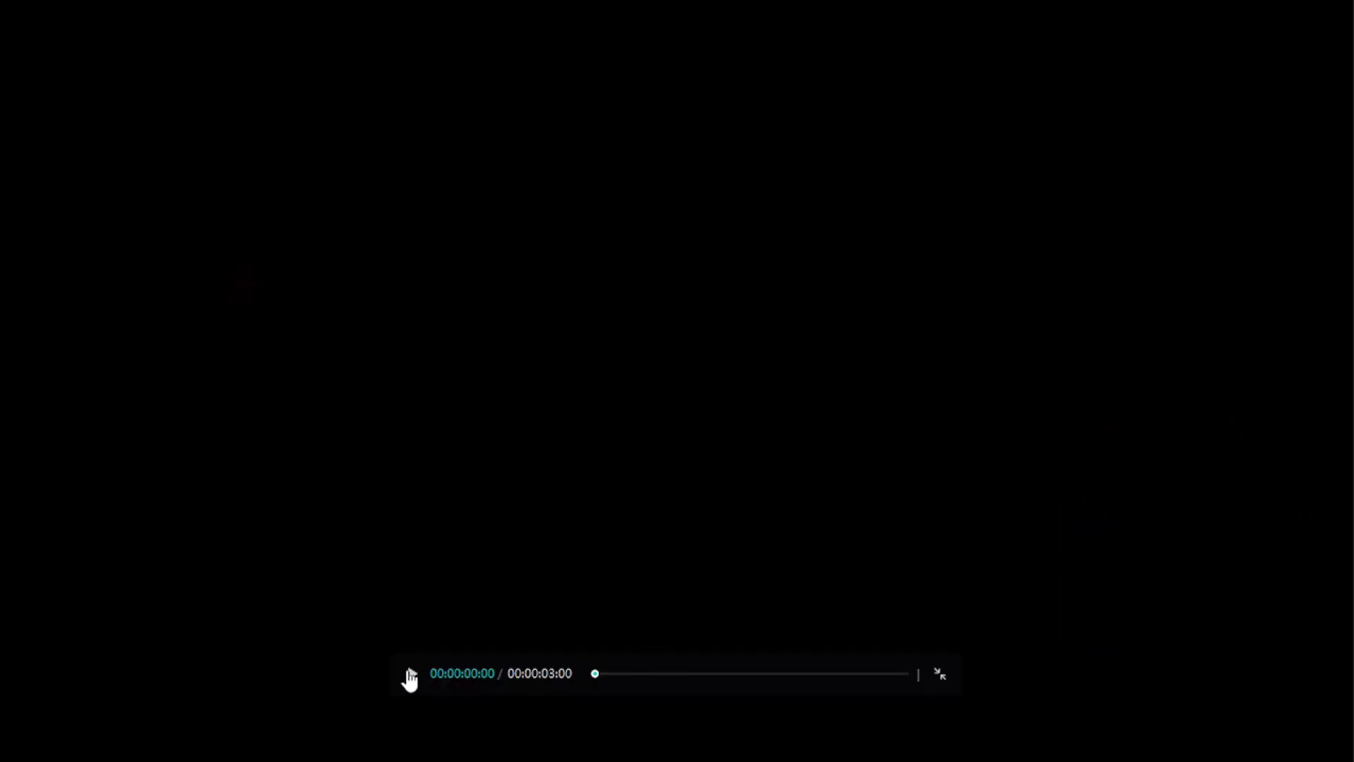
{"action": "left_click", "coordinate": [410, 676]}
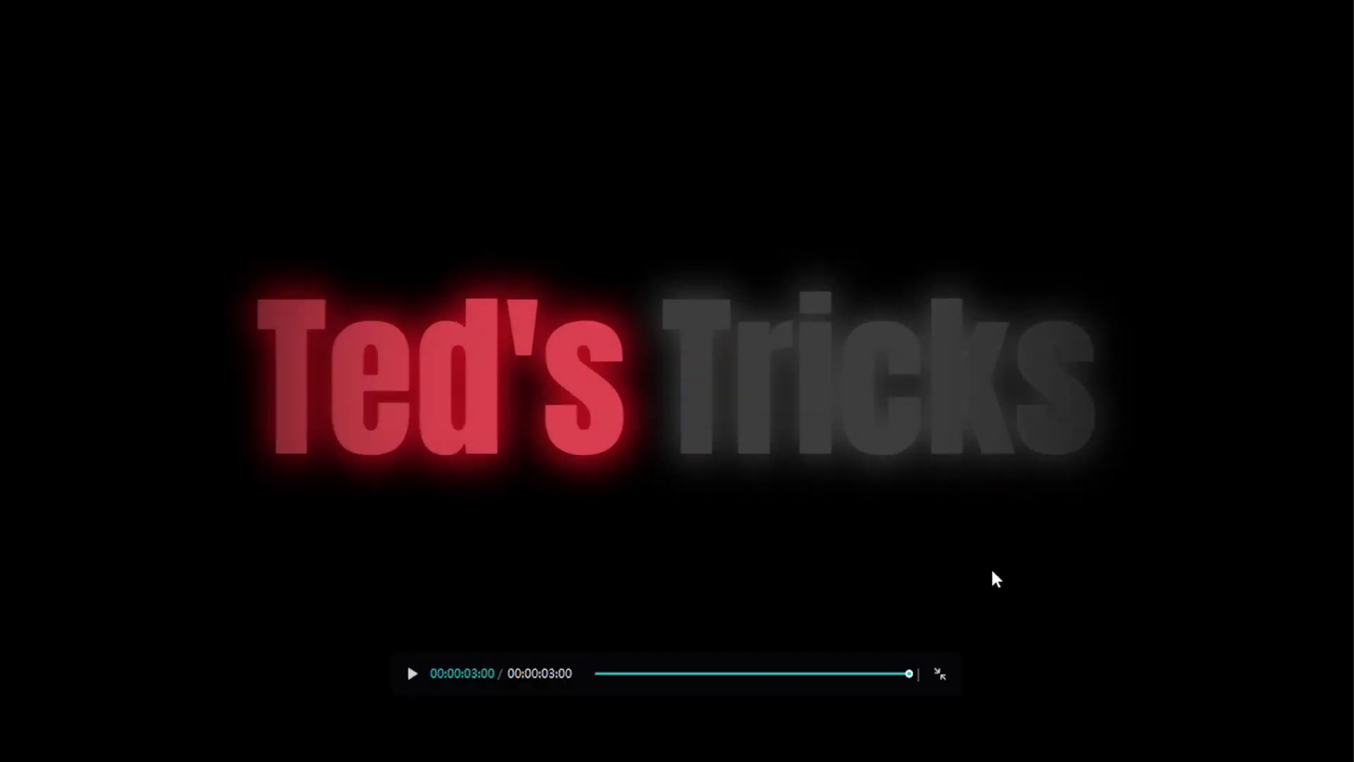
{"action": "key", "text": "Escape"}
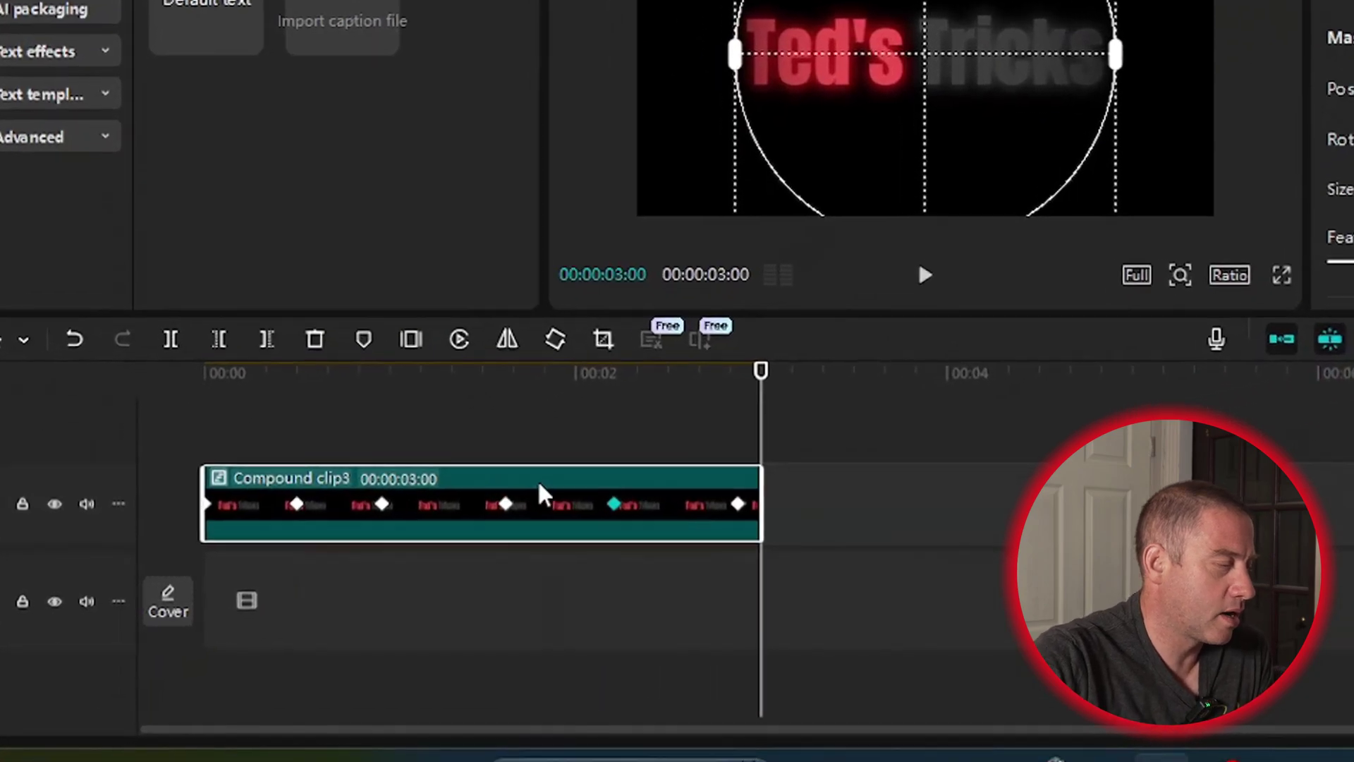
Show the variable speed animation graphs for the compound title clip on the timeline.
{"action": "right_click", "coordinate": [471, 493]}
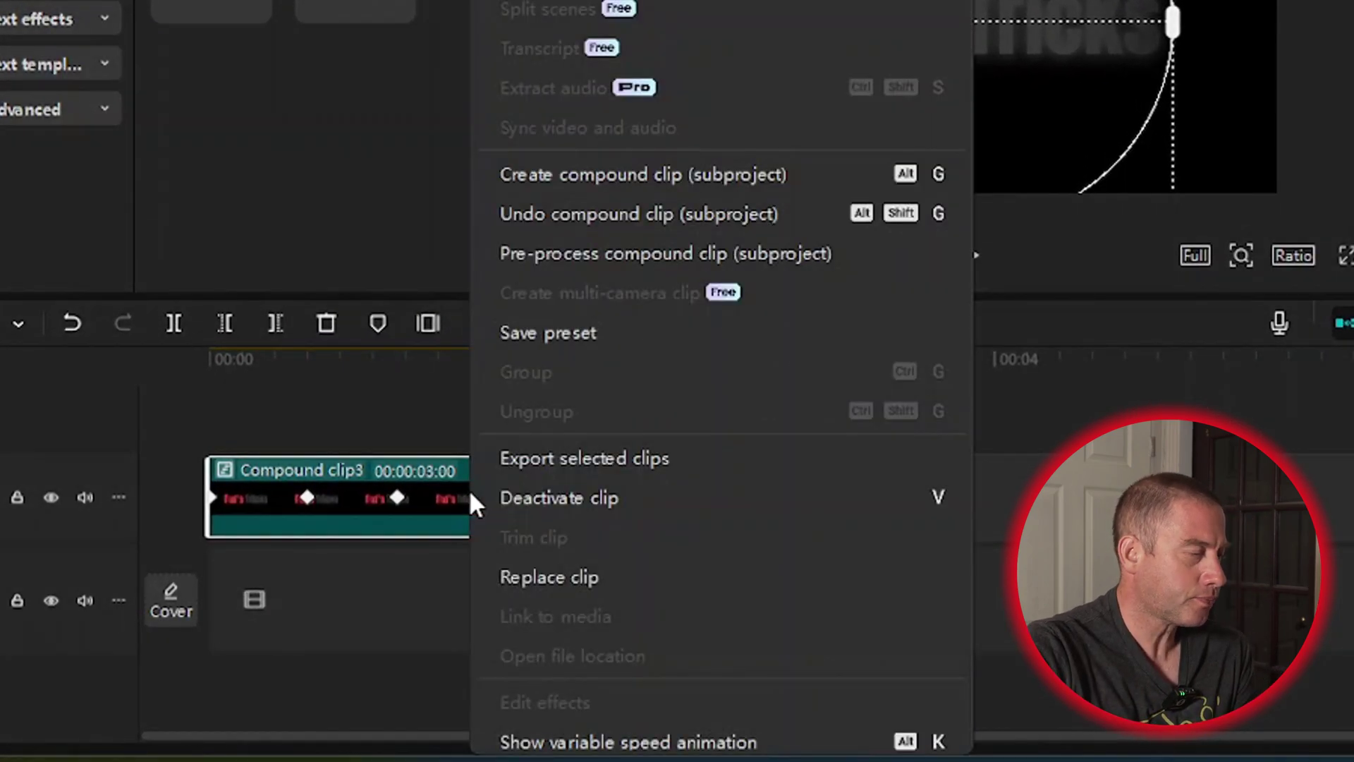
{"action": "scroll", "coordinate": [611, 740], "scroll_direction": "down", "scroll_amount": 1}
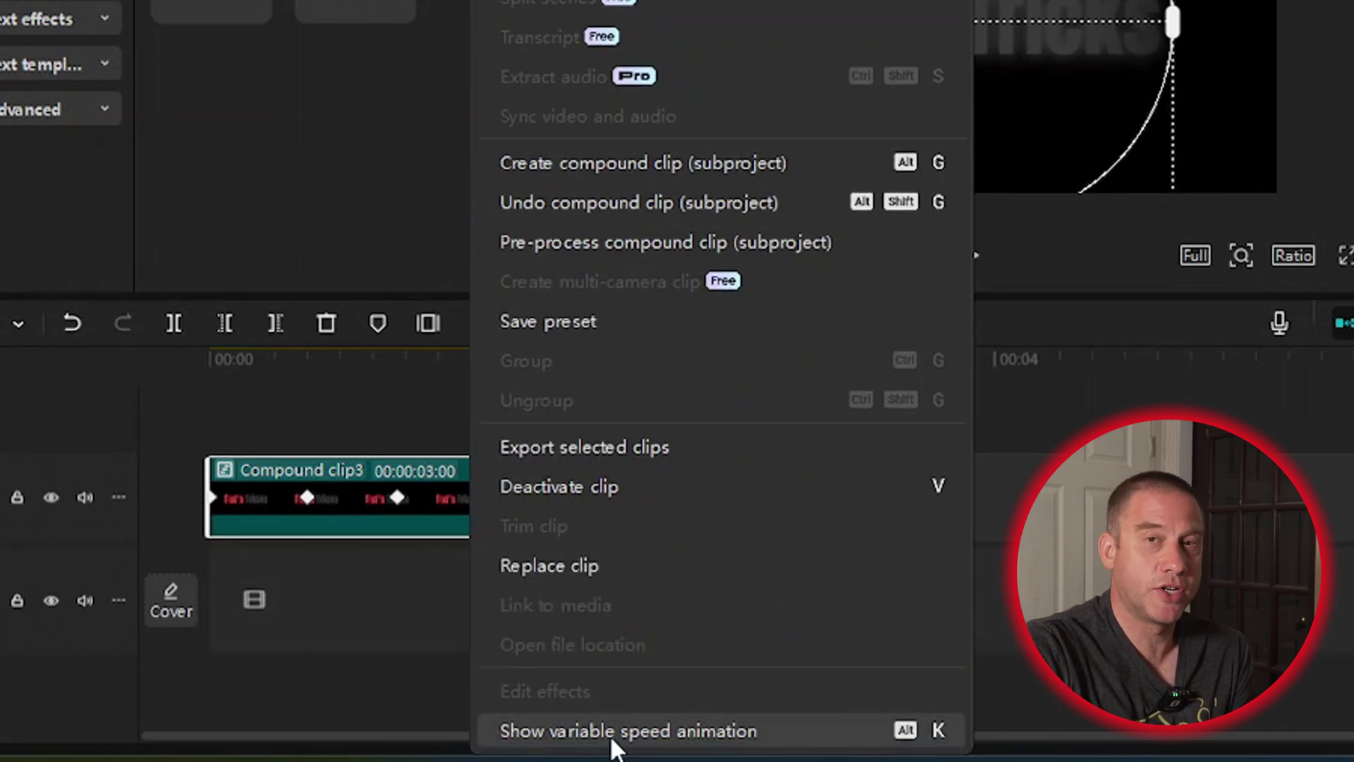
{"action": "left_click", "coordinate": [612, 739]}
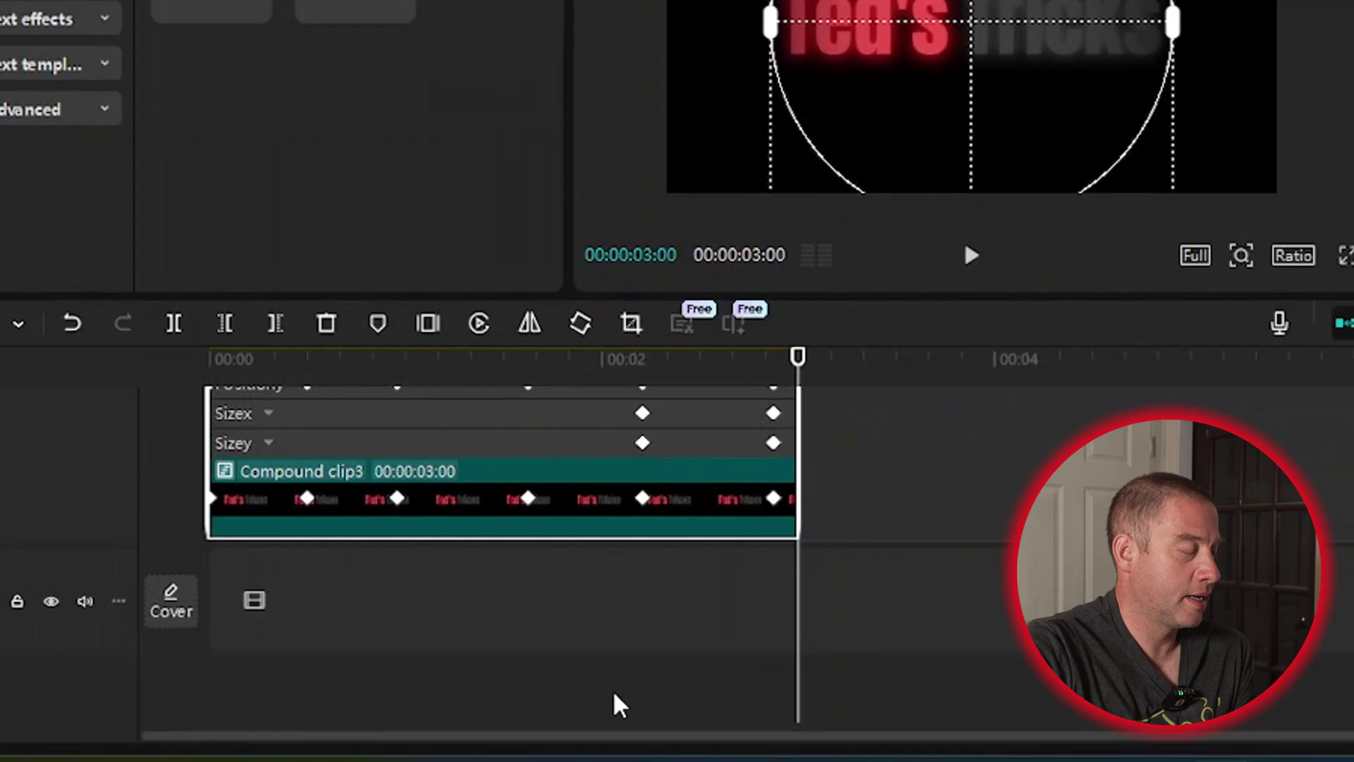
Select all of the mask's Position X keyframes and apply the Cubic Out preset curve to them.
{"action": "scroll", "coordinate": [547, 509], "scroll_direction": "up", "scroll_amount": 2}
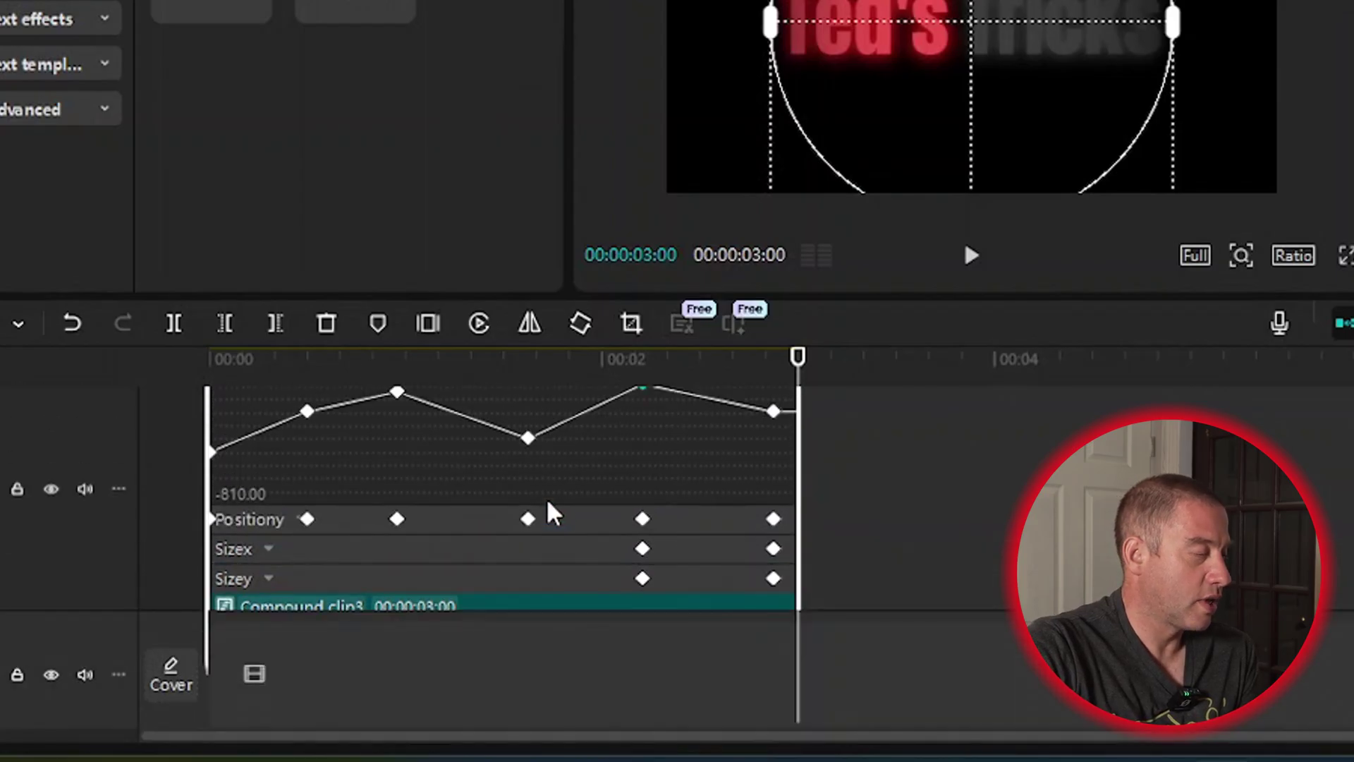
{"action": "scroll", "coordinate": [747, 474], "scroll_direction": "up", "scroll_amount": 2}
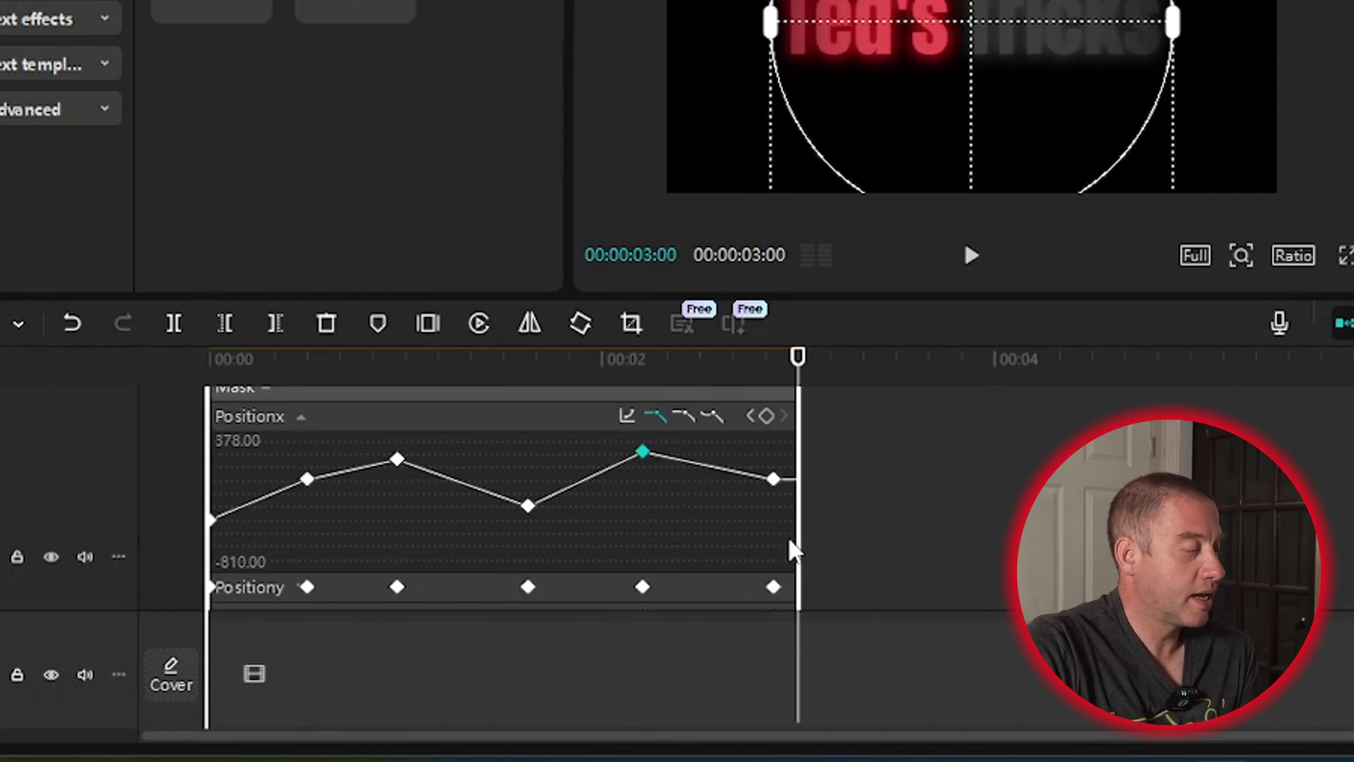
{"action": "left_click_drag", "start_coordinate": [754, 481], "coordinate": [184, 451]}
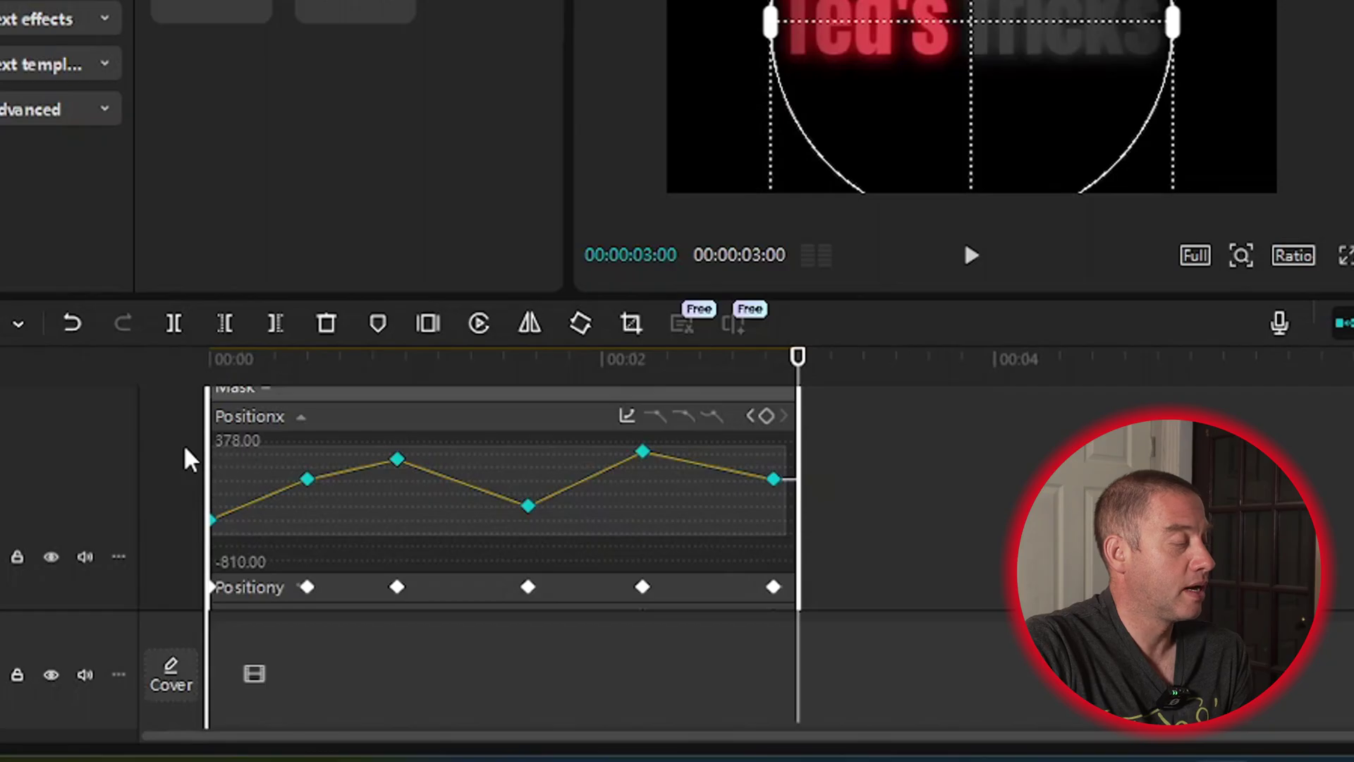
{"action": "left_click_drag", "start_coordinate": [184, 451], "coordinate": [184, 452]}
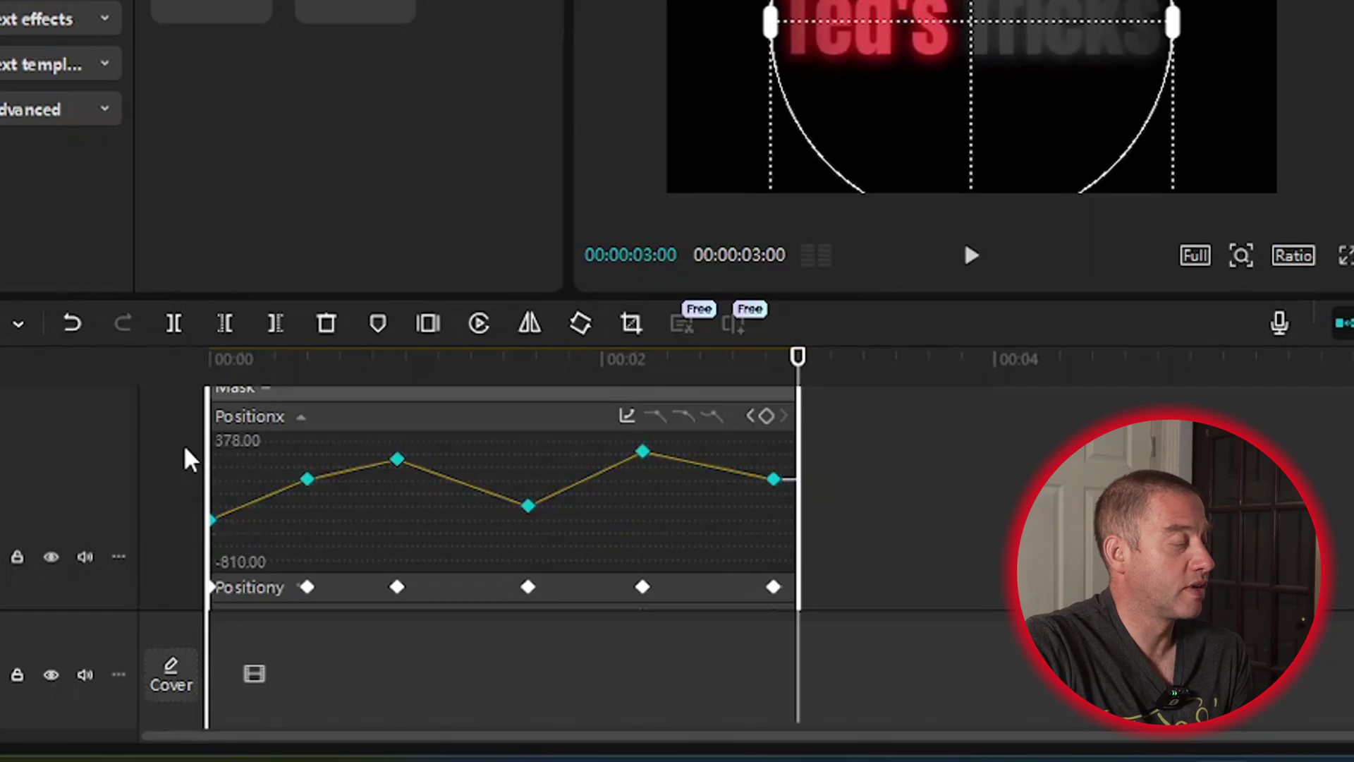
{"action": "left_click", "coordinate": [626, 416]}
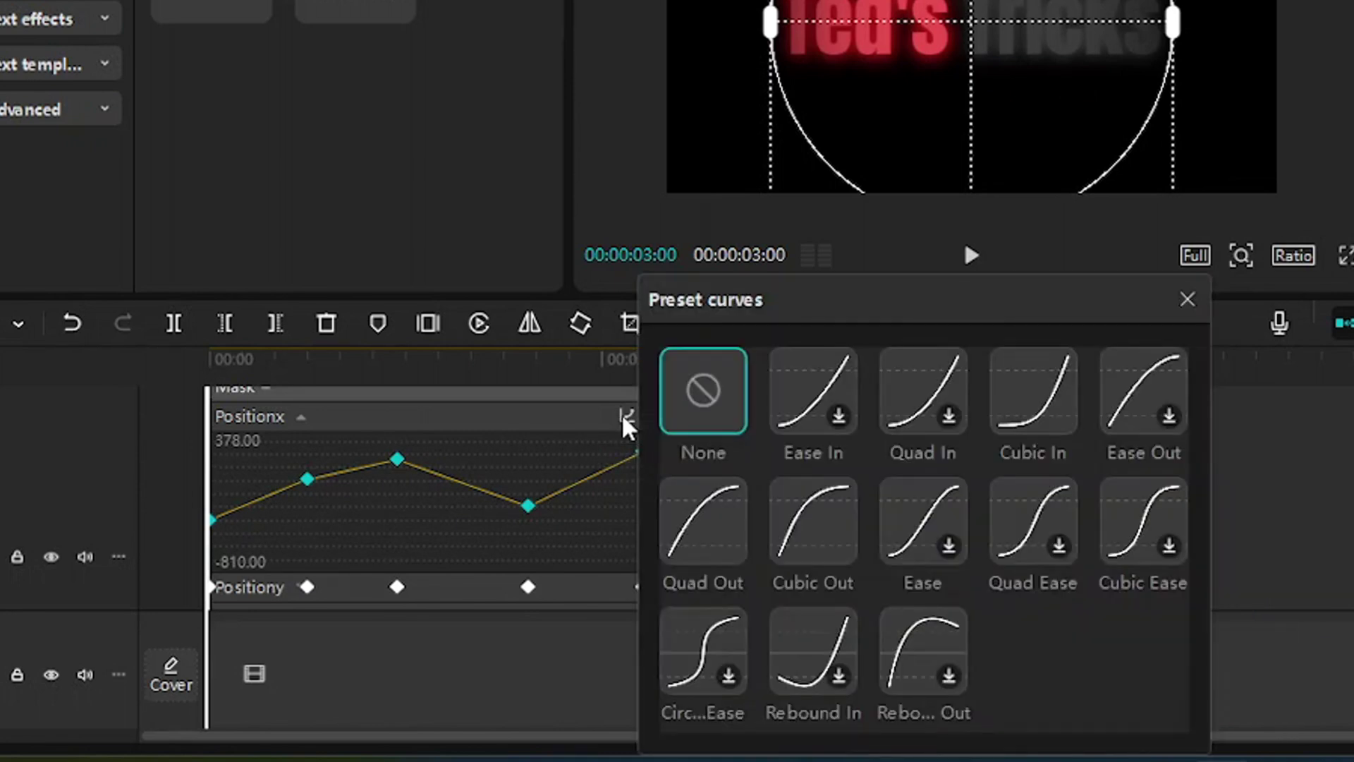
{"action": "left_click", "coordinate": [830, 528]}
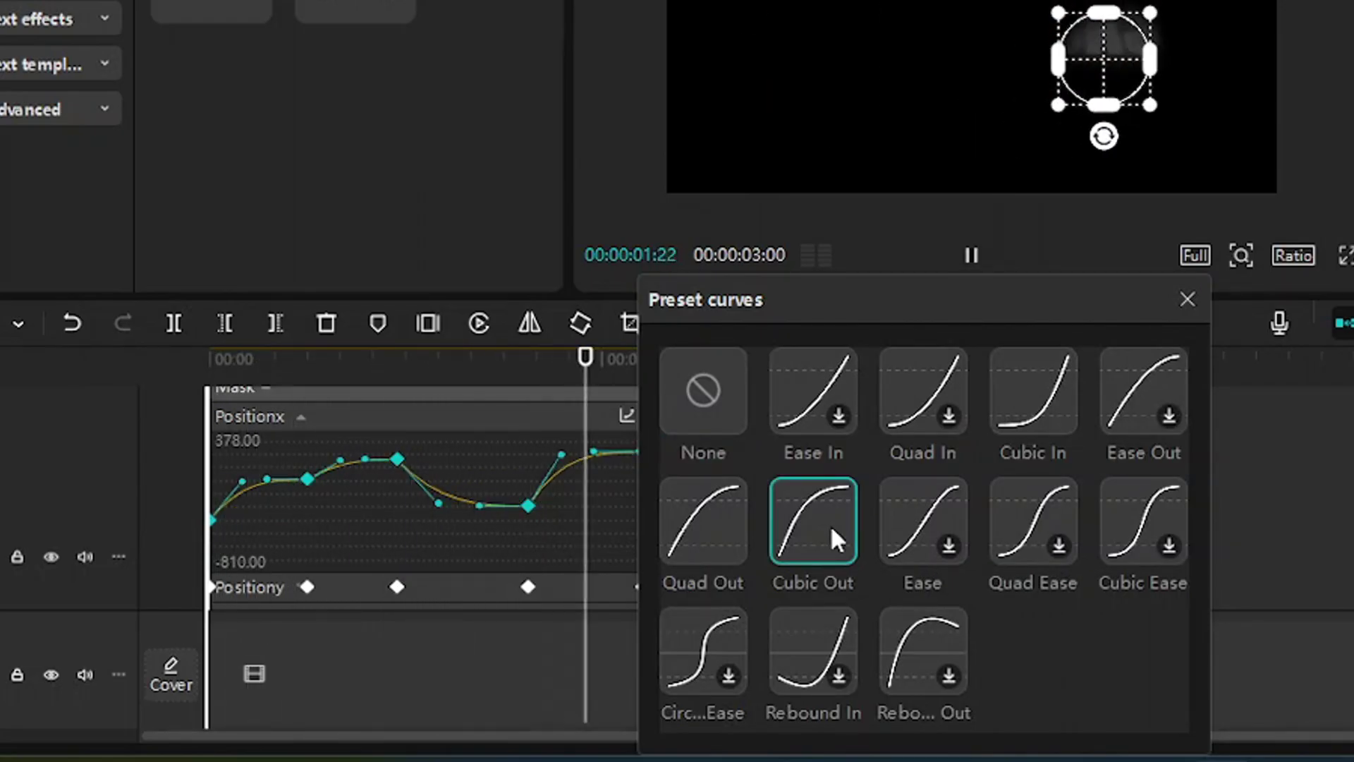
{"action": "key", "text": "space"}
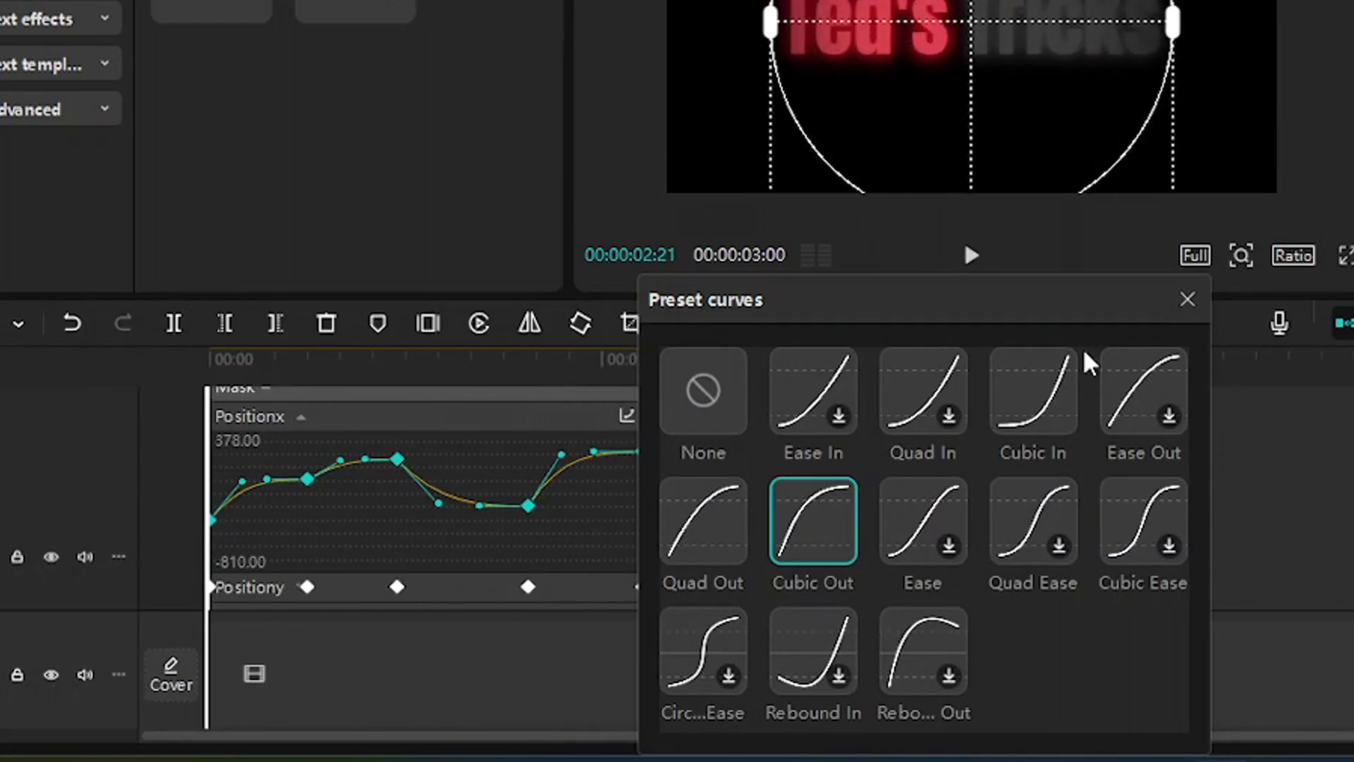
{"action": "left_click", "coordinate": [1189, 300]}
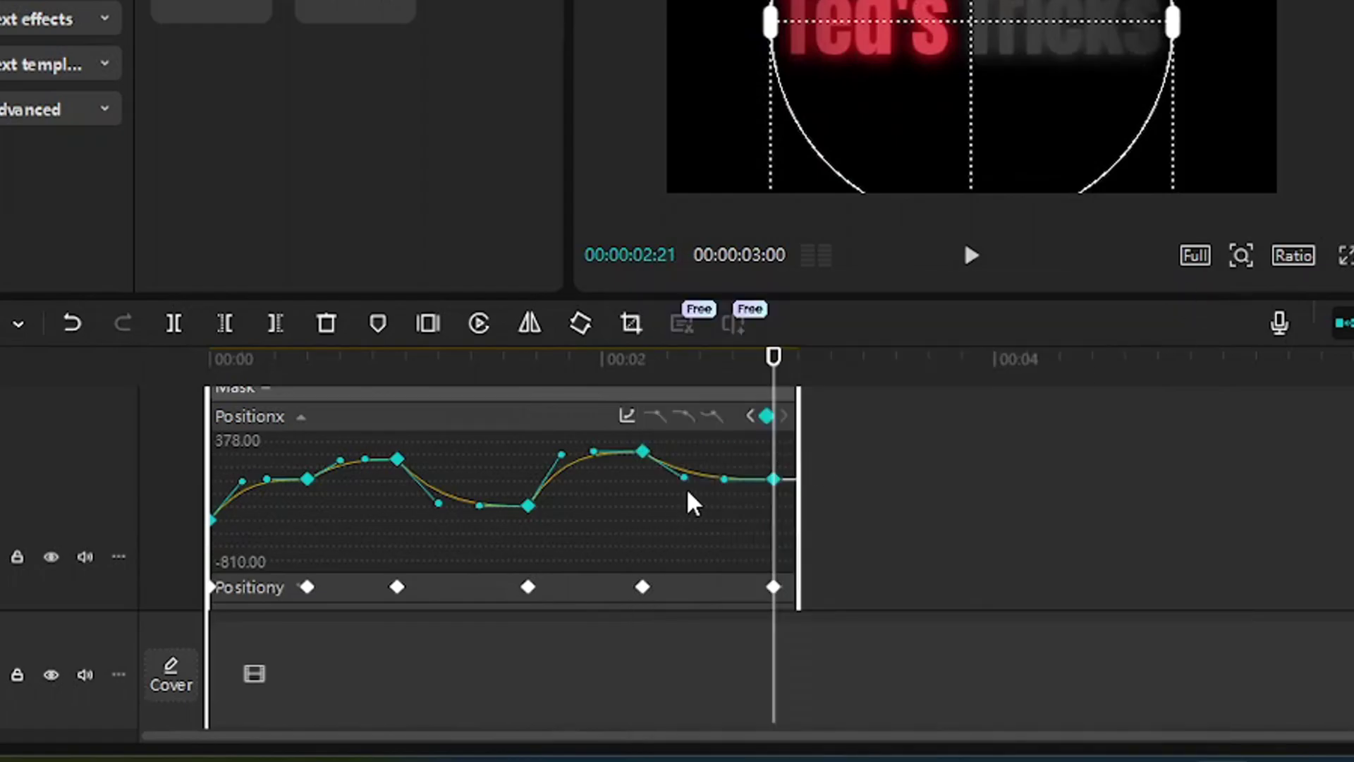
Expand the mask's Position Y graph and apply the Cubic Out preset curve to all of its keyframes.
{"action": "scroll", "coordinate": [693, 503], "scroll_direction": "down", "scroll_amount": 1}
{"action": "scroll", "coordinate": [697, 494], "scroll_direction": "down", "scroll_amount": 2}
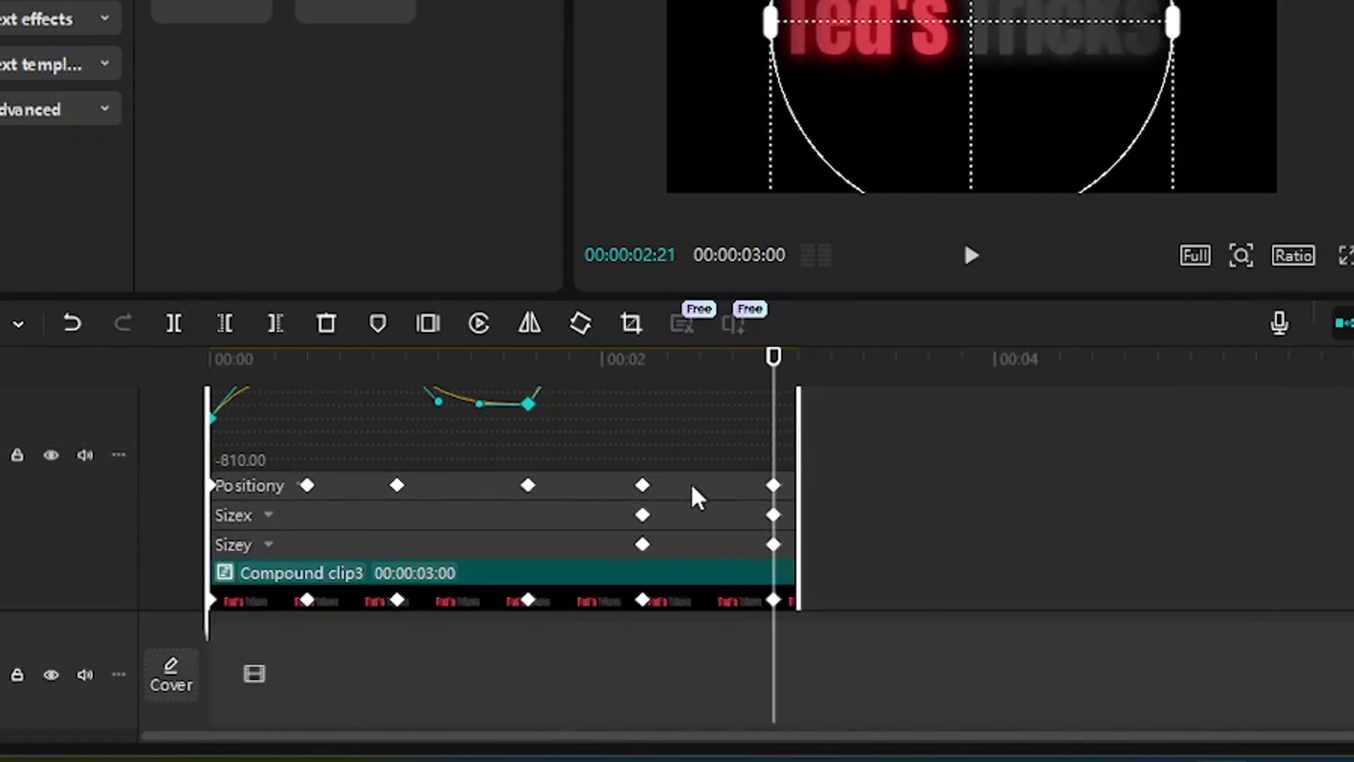
{"action": "left_click", "coordinate": [268, 490]}
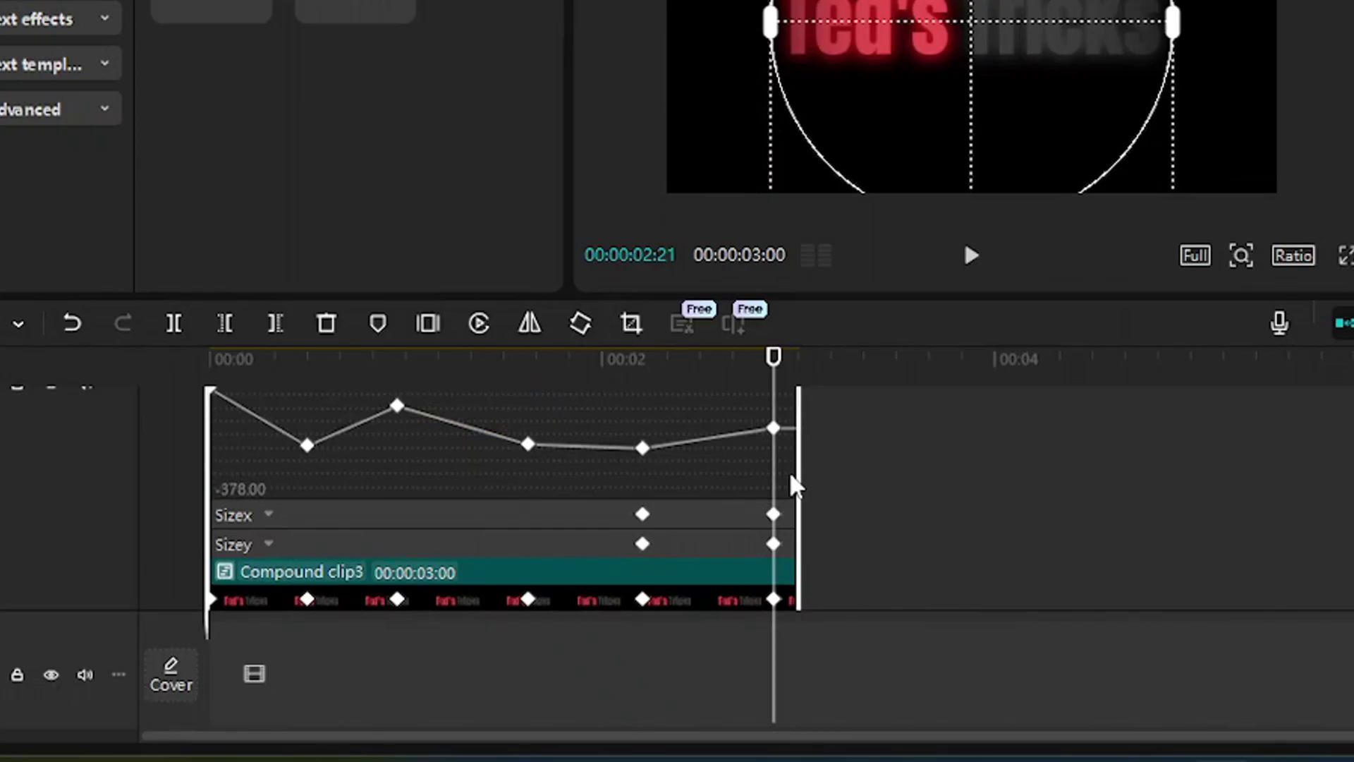
{"action": "left_click_drag", "start_coordinate": [792, 473], "coordinate": [199, 388]}
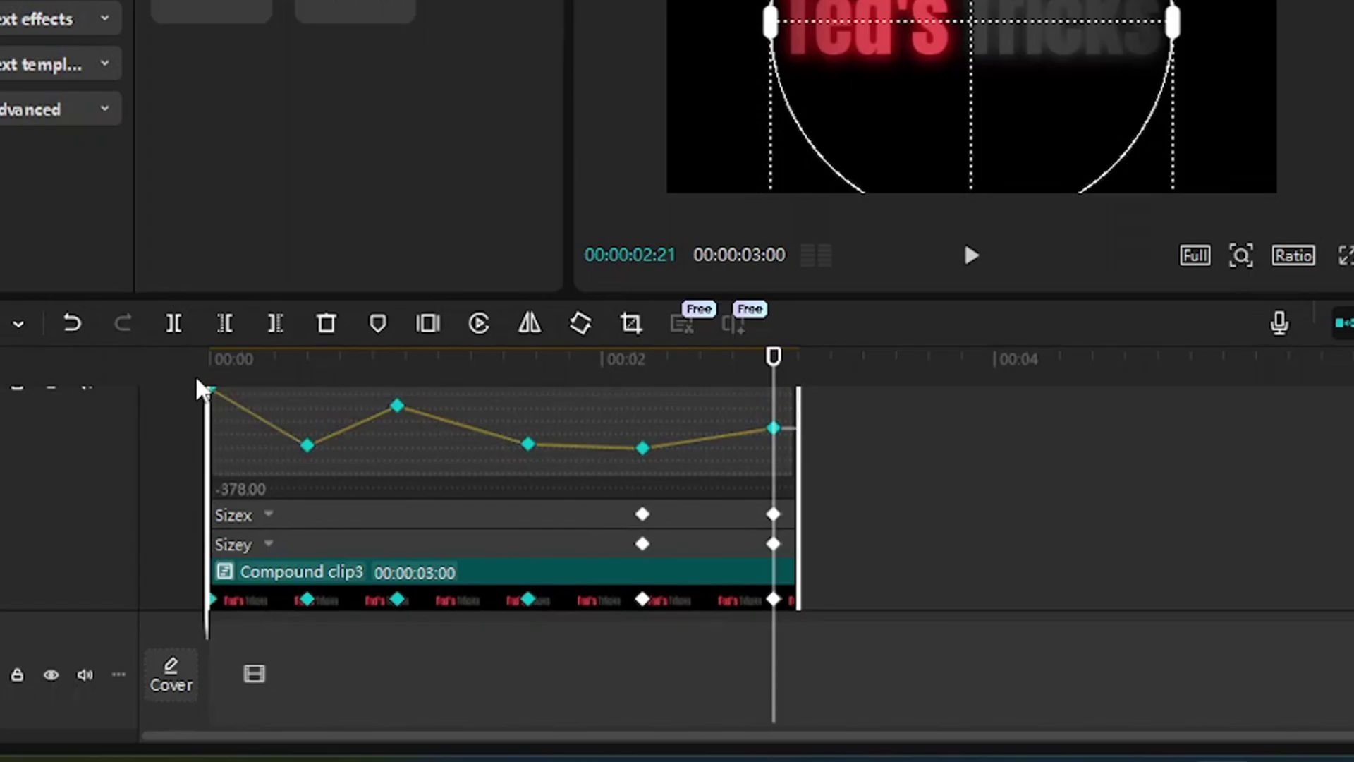
{"action": "left_click_drag", "start_coordinate": [199, 388], "coordinate": [203, 388]}
{"action": "scroll", "coordinate": [633, 416], "scroll_direction": "up", "scroll_amount": 2}
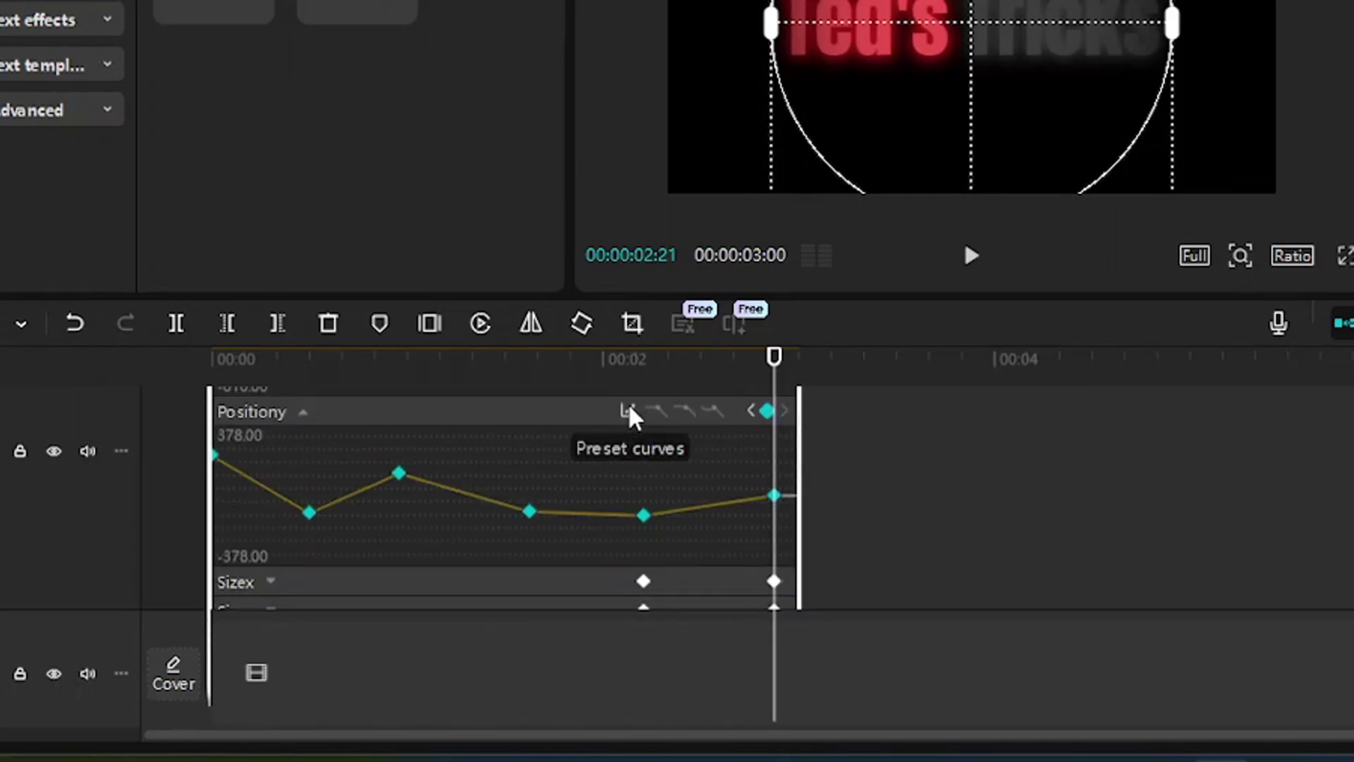
{"action": "left_click", "coordinate": [628, 409]}
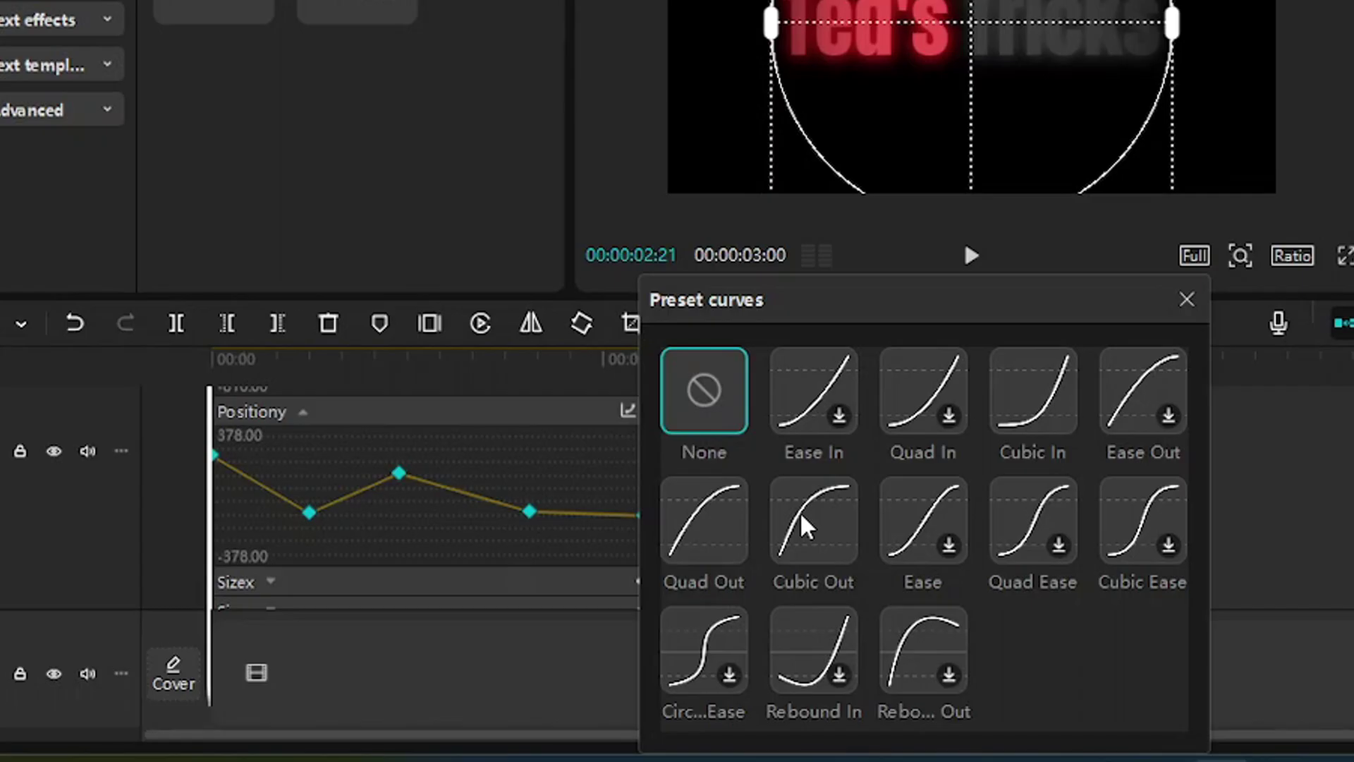
{"action": "left_click", "coordinate": [799, 510]}
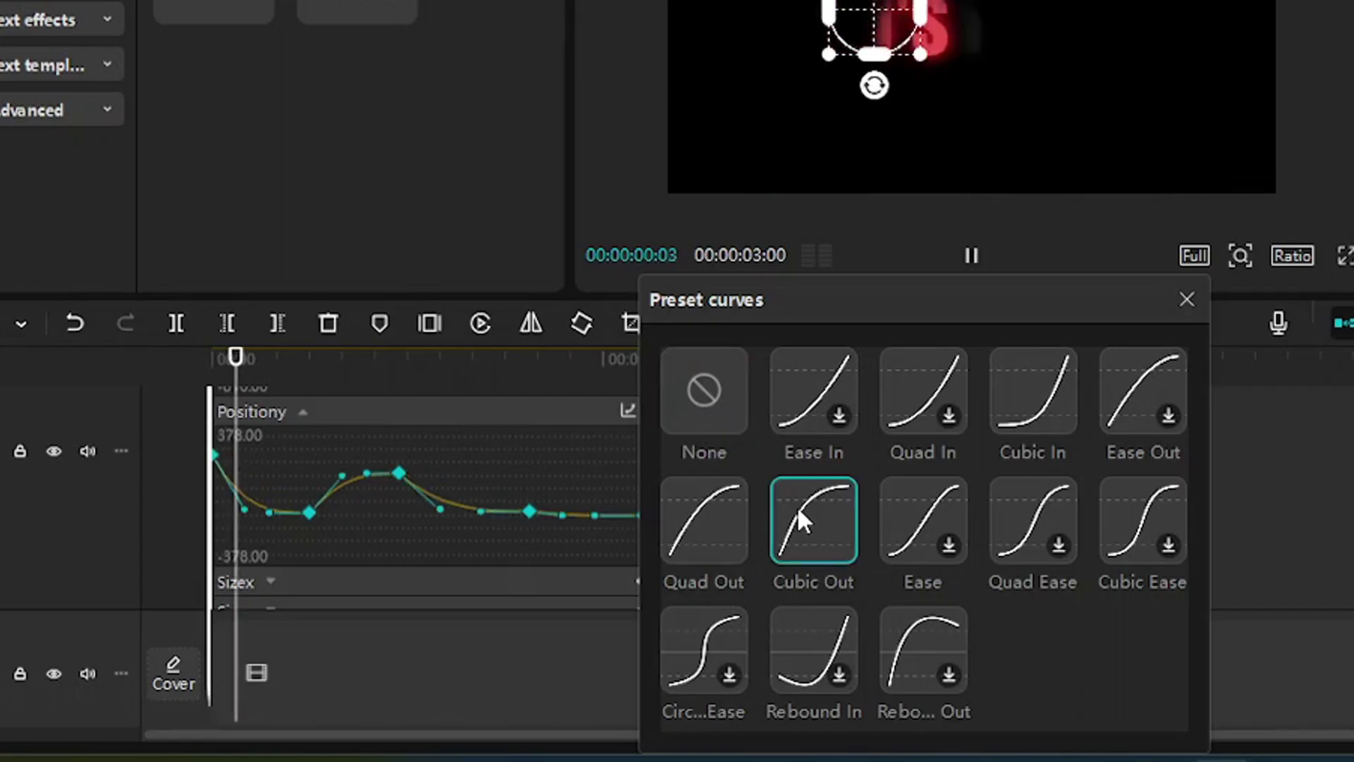
{"action": "left_click", "coordinate": [1178, 302]}
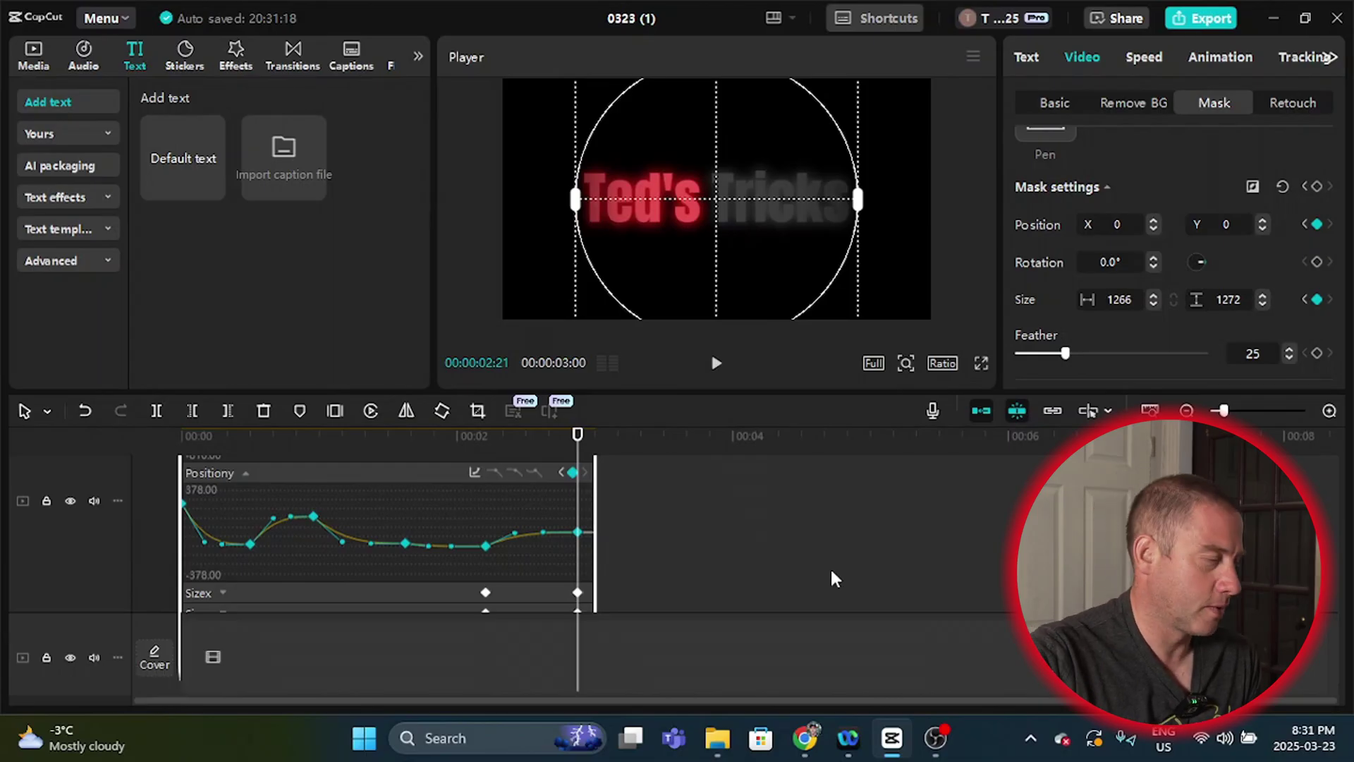
Hide the compound clip's variable speed animation graphs and play the title in full screen.
{"action": "scroll", "coordinate": [631, 532], "scroll_direction": "up", "scroll_amount": 2}
{"action": "scroll", "coordinate": [645, 536], "scroll_direction": "down", "scroll_amount": 1}
{"action": "scroll", "coordinate": [656, 540], "scroll_direction": "up", "scroll_amount": 2}
{"action": "scroll", "coordinate": [635, 536], "scroll_direction": "down", "scroll_amount": 3}
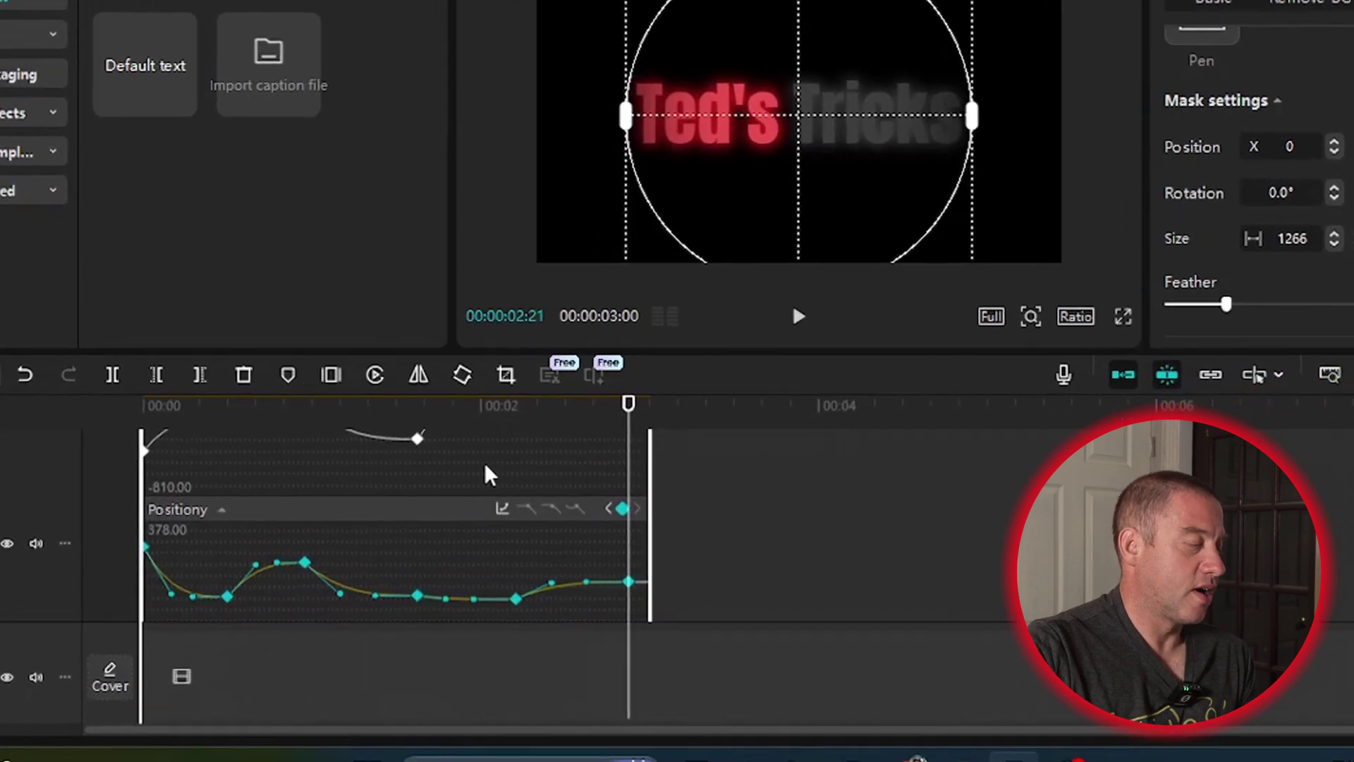
{"action": "right_click", "coordinate": [488, 473]}
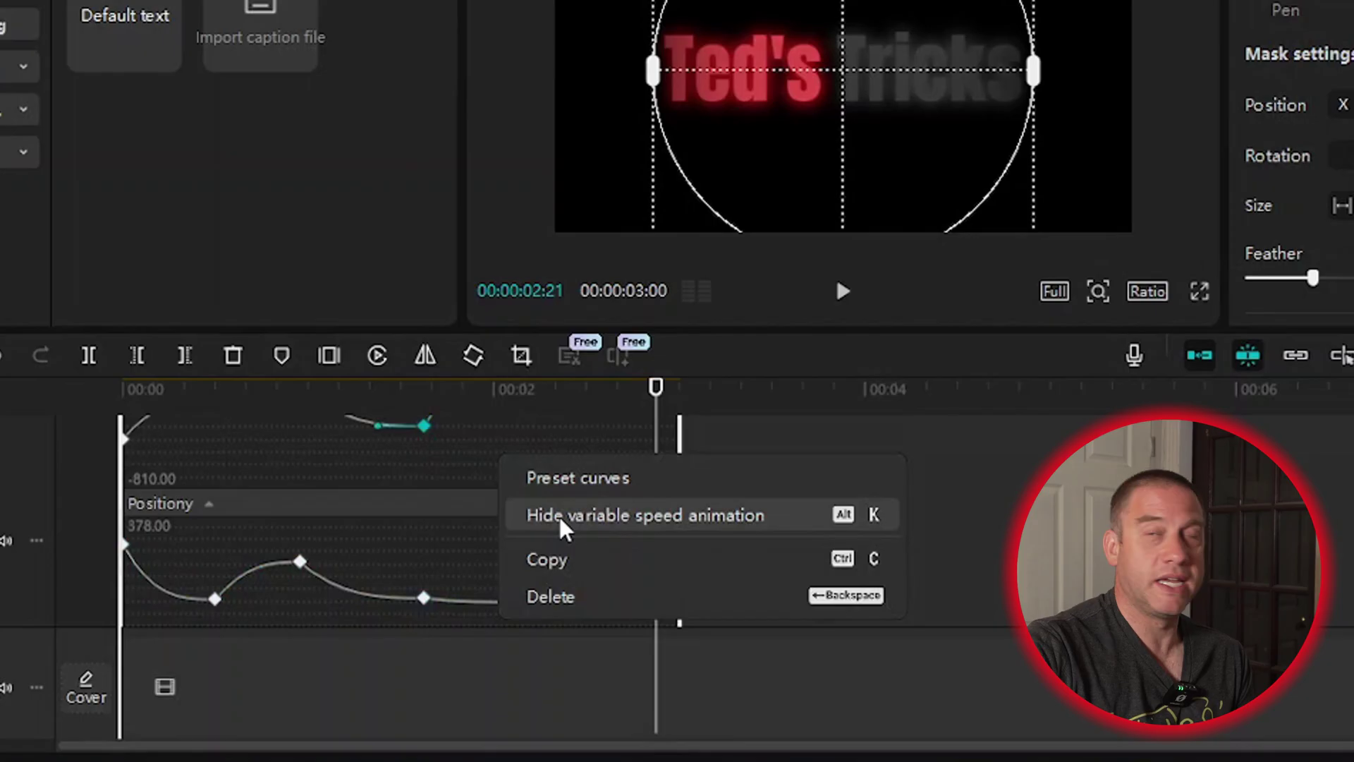
{"action": "left_click", "coordinate": [564, 527]}
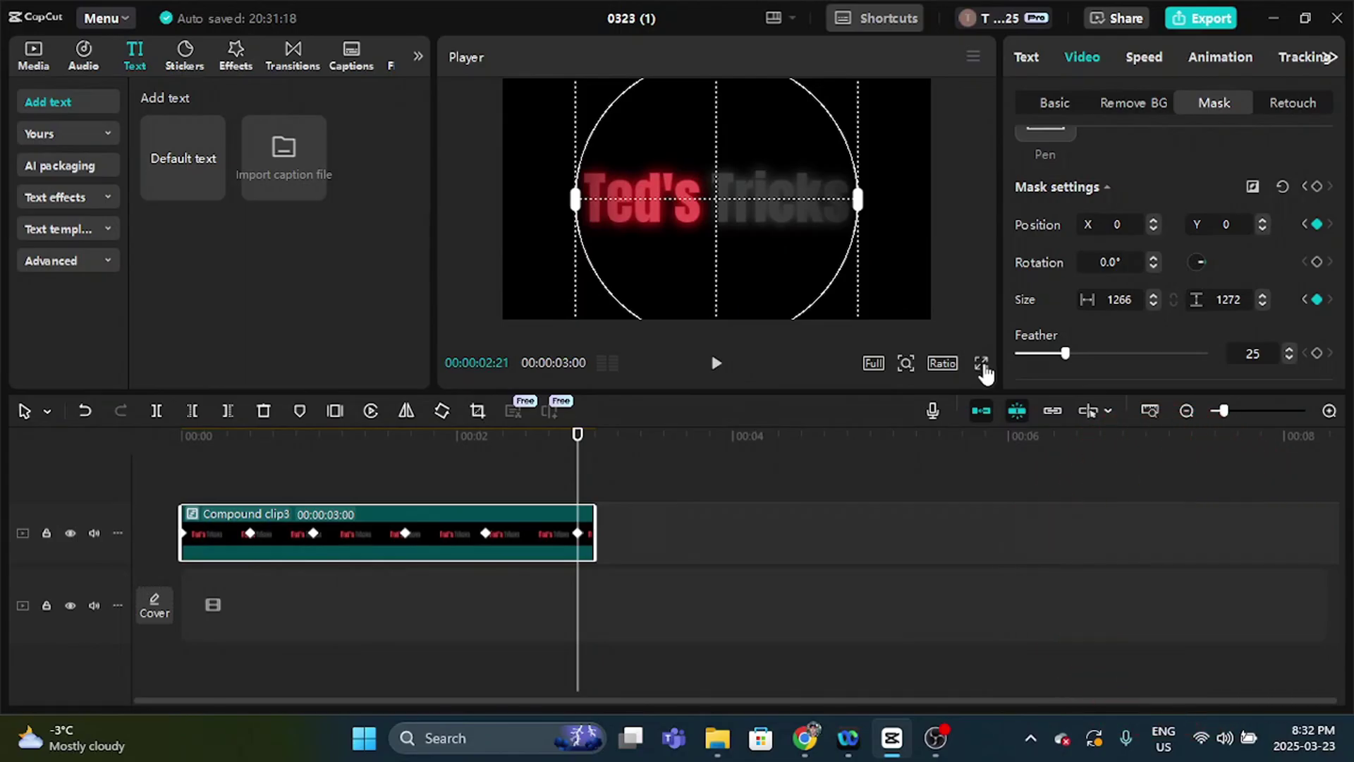
{"action": "left_click", "coordinate": [982, 364]}
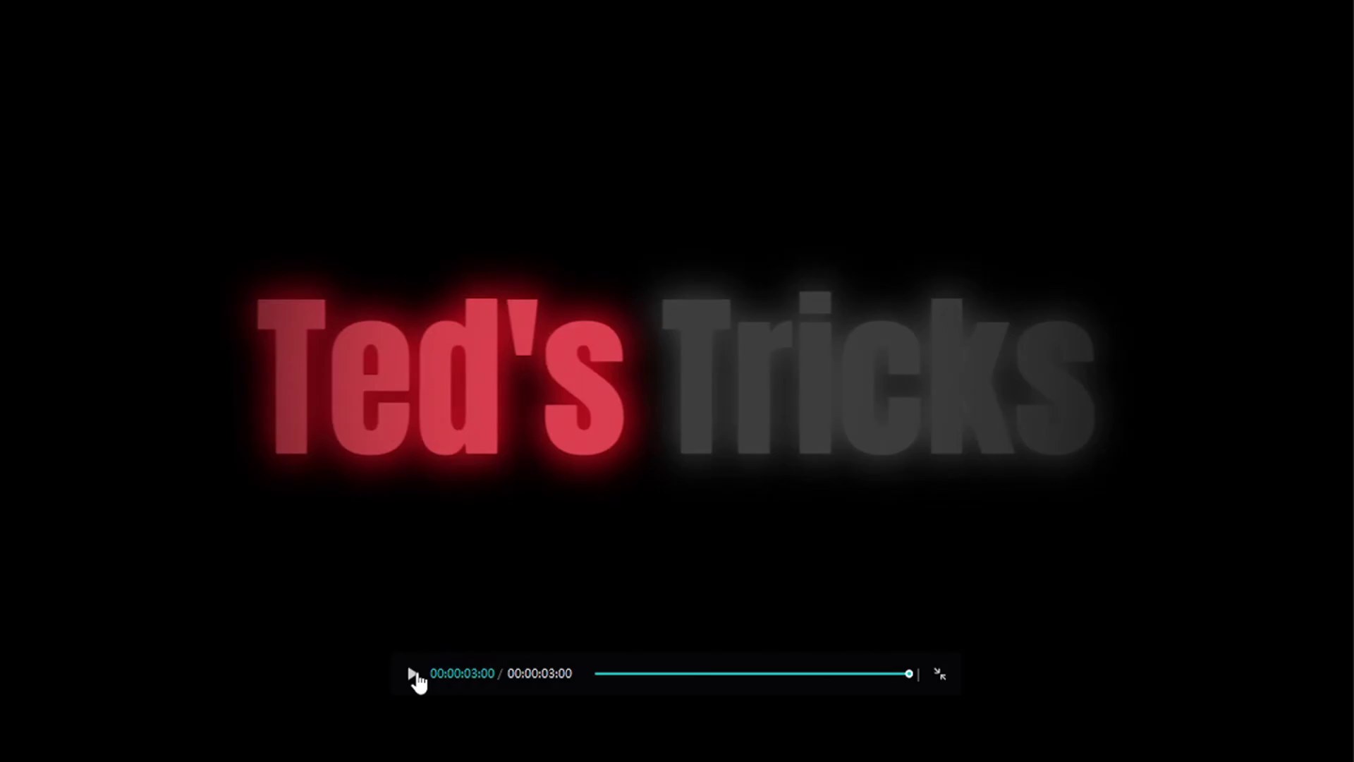
{"action": "left_click", "coordinate": [413, 675]}
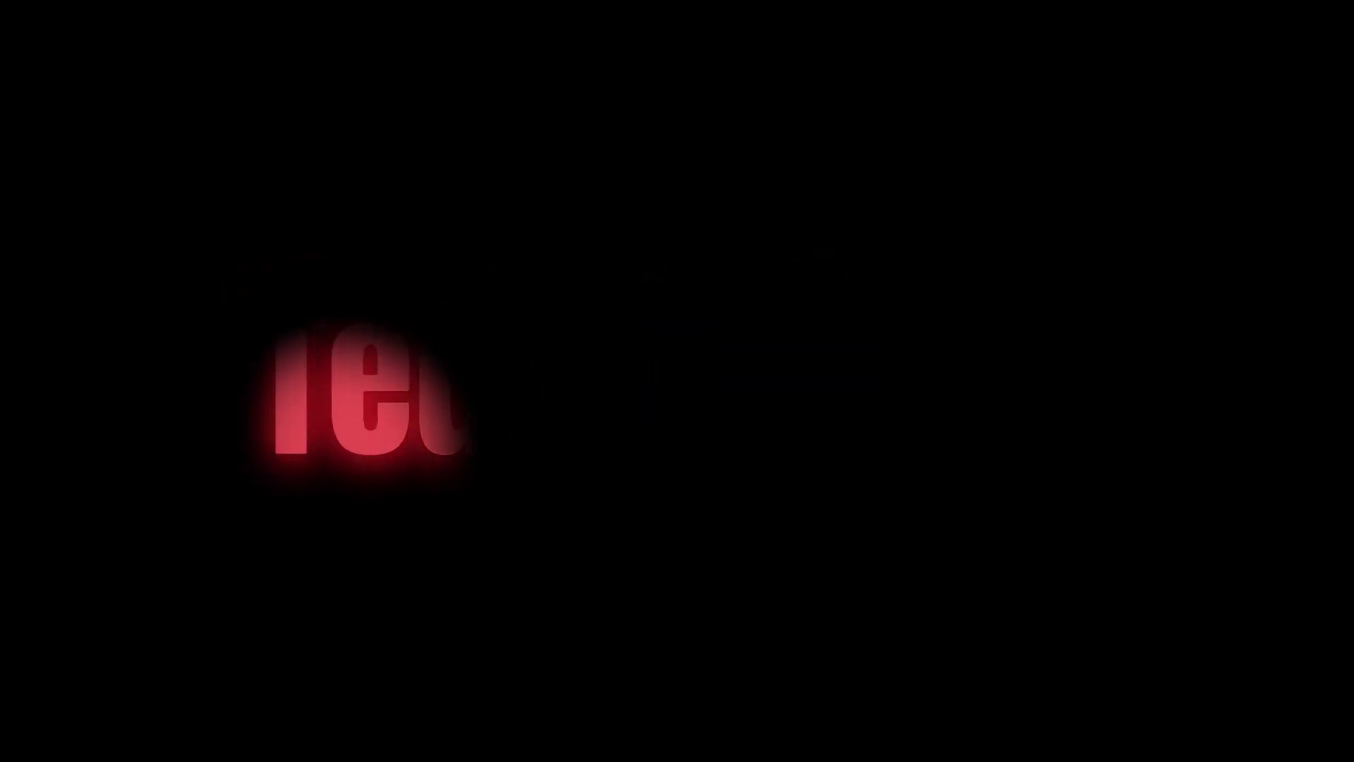